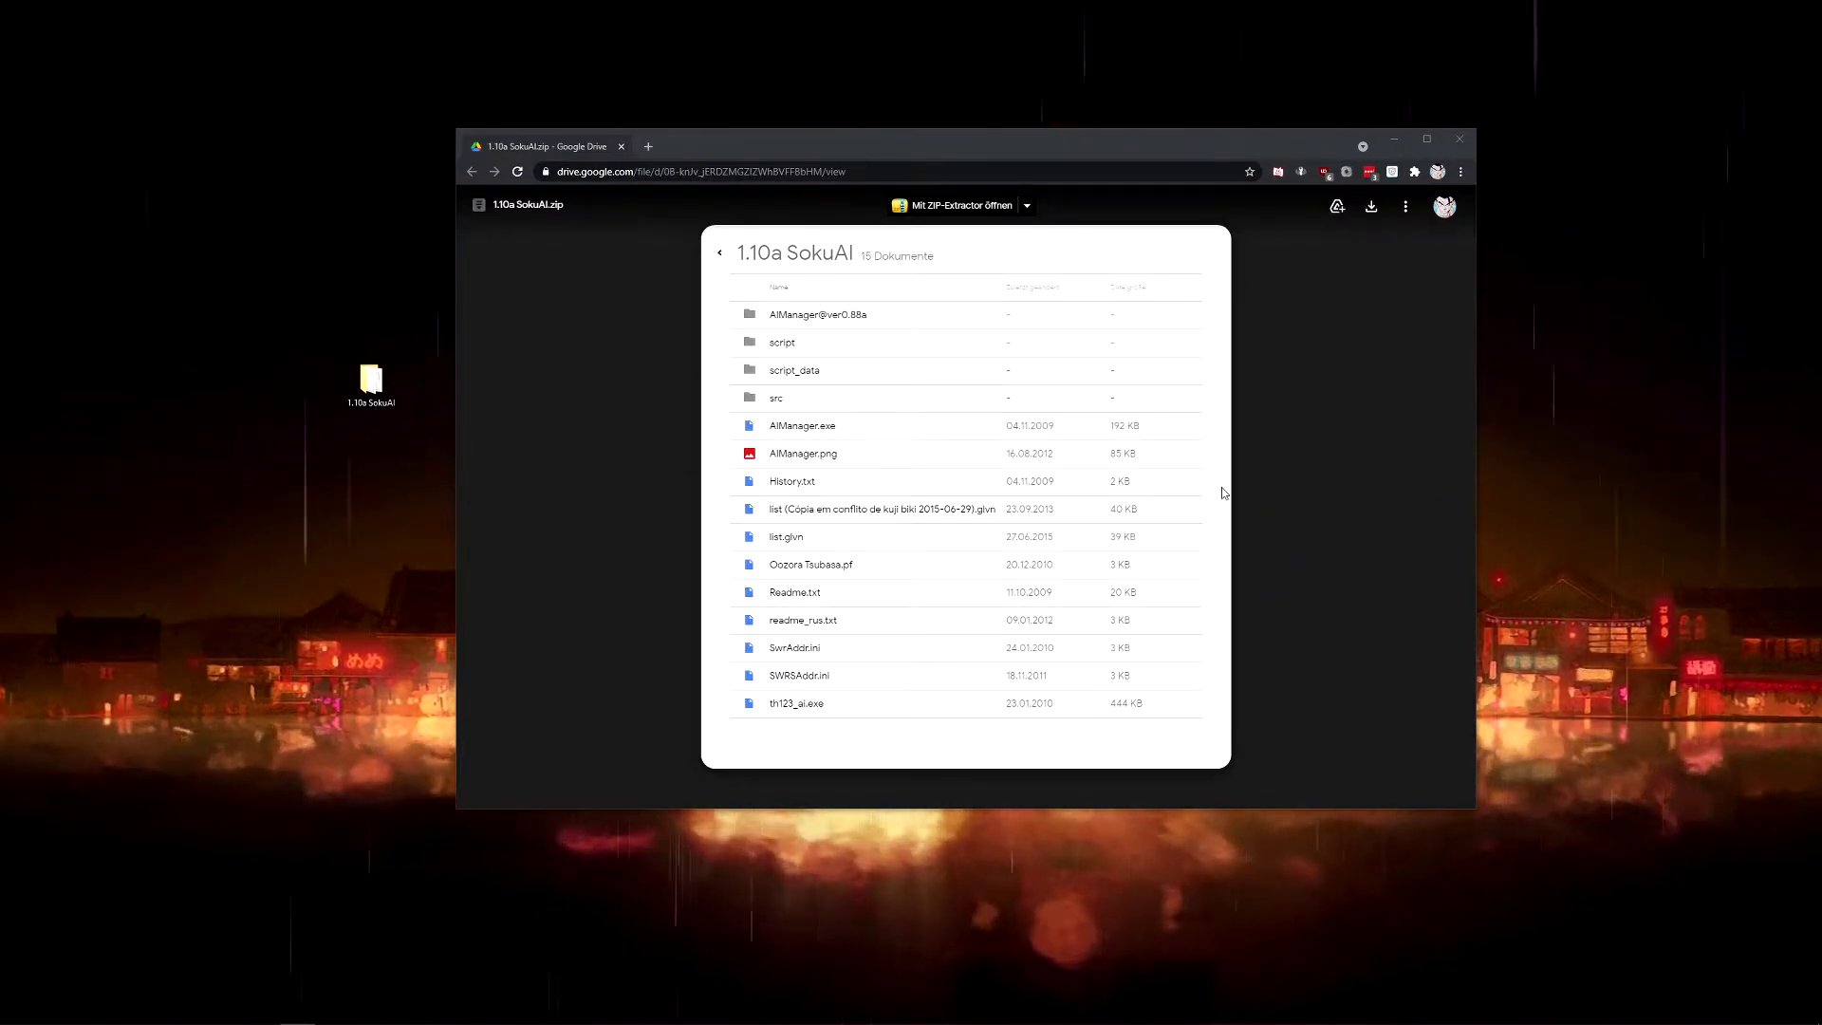
Step: Open the extracted 1.10a SokuAI folder from the desktop
double_click(364, 384)
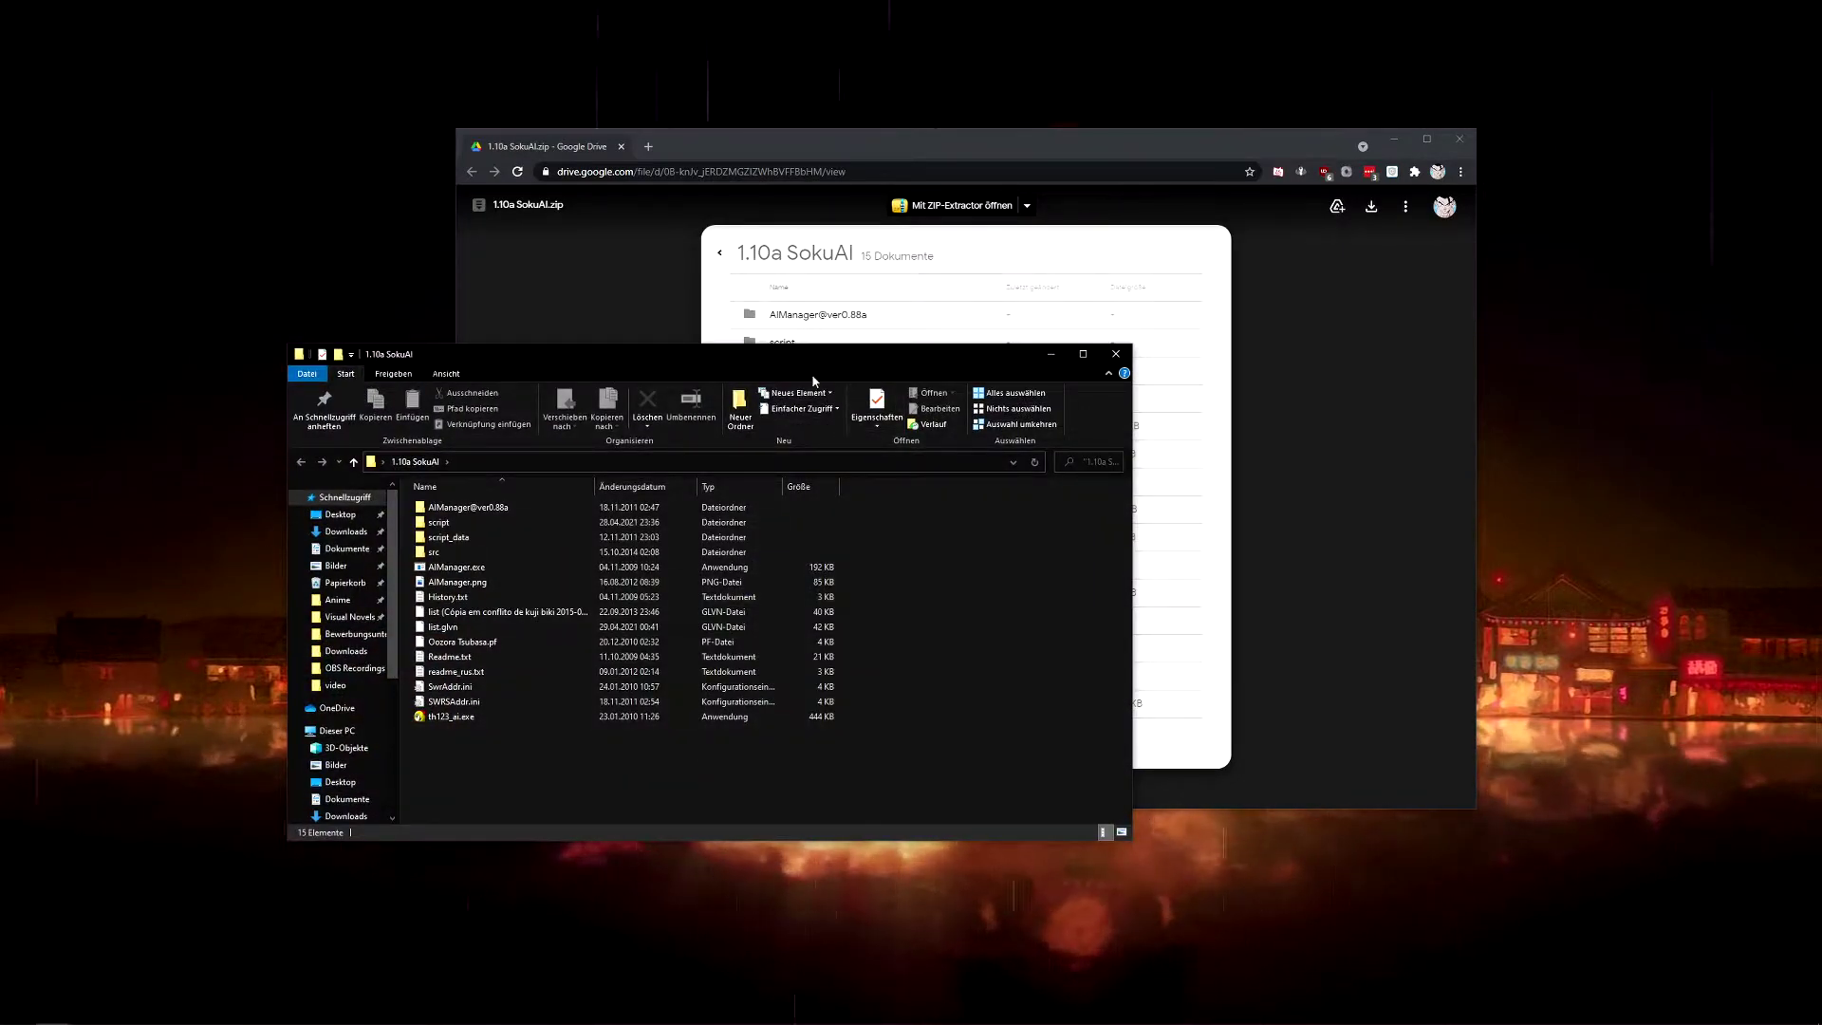
Step: Launch AIManager, filter it to Reimu only, and start the 2018/06/30 Reimu AI
double_click(769, 605)
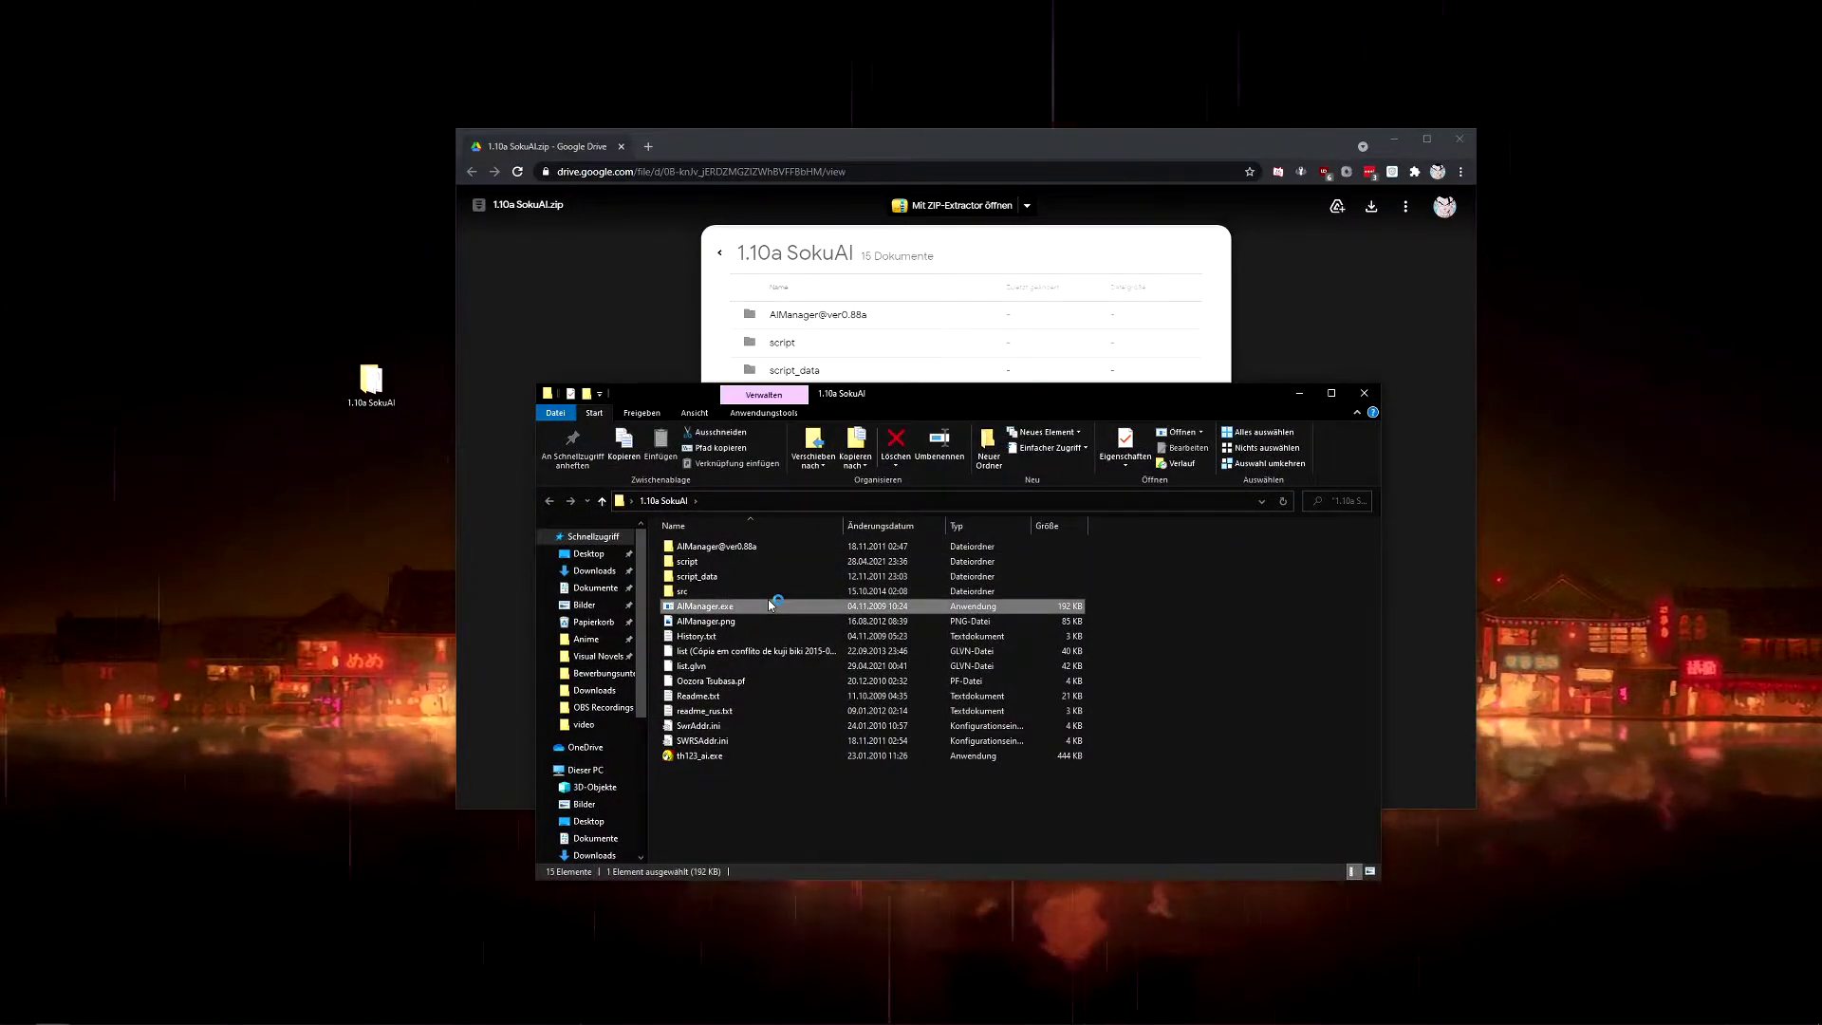
left_click_drag(165, 16, 842, 236)
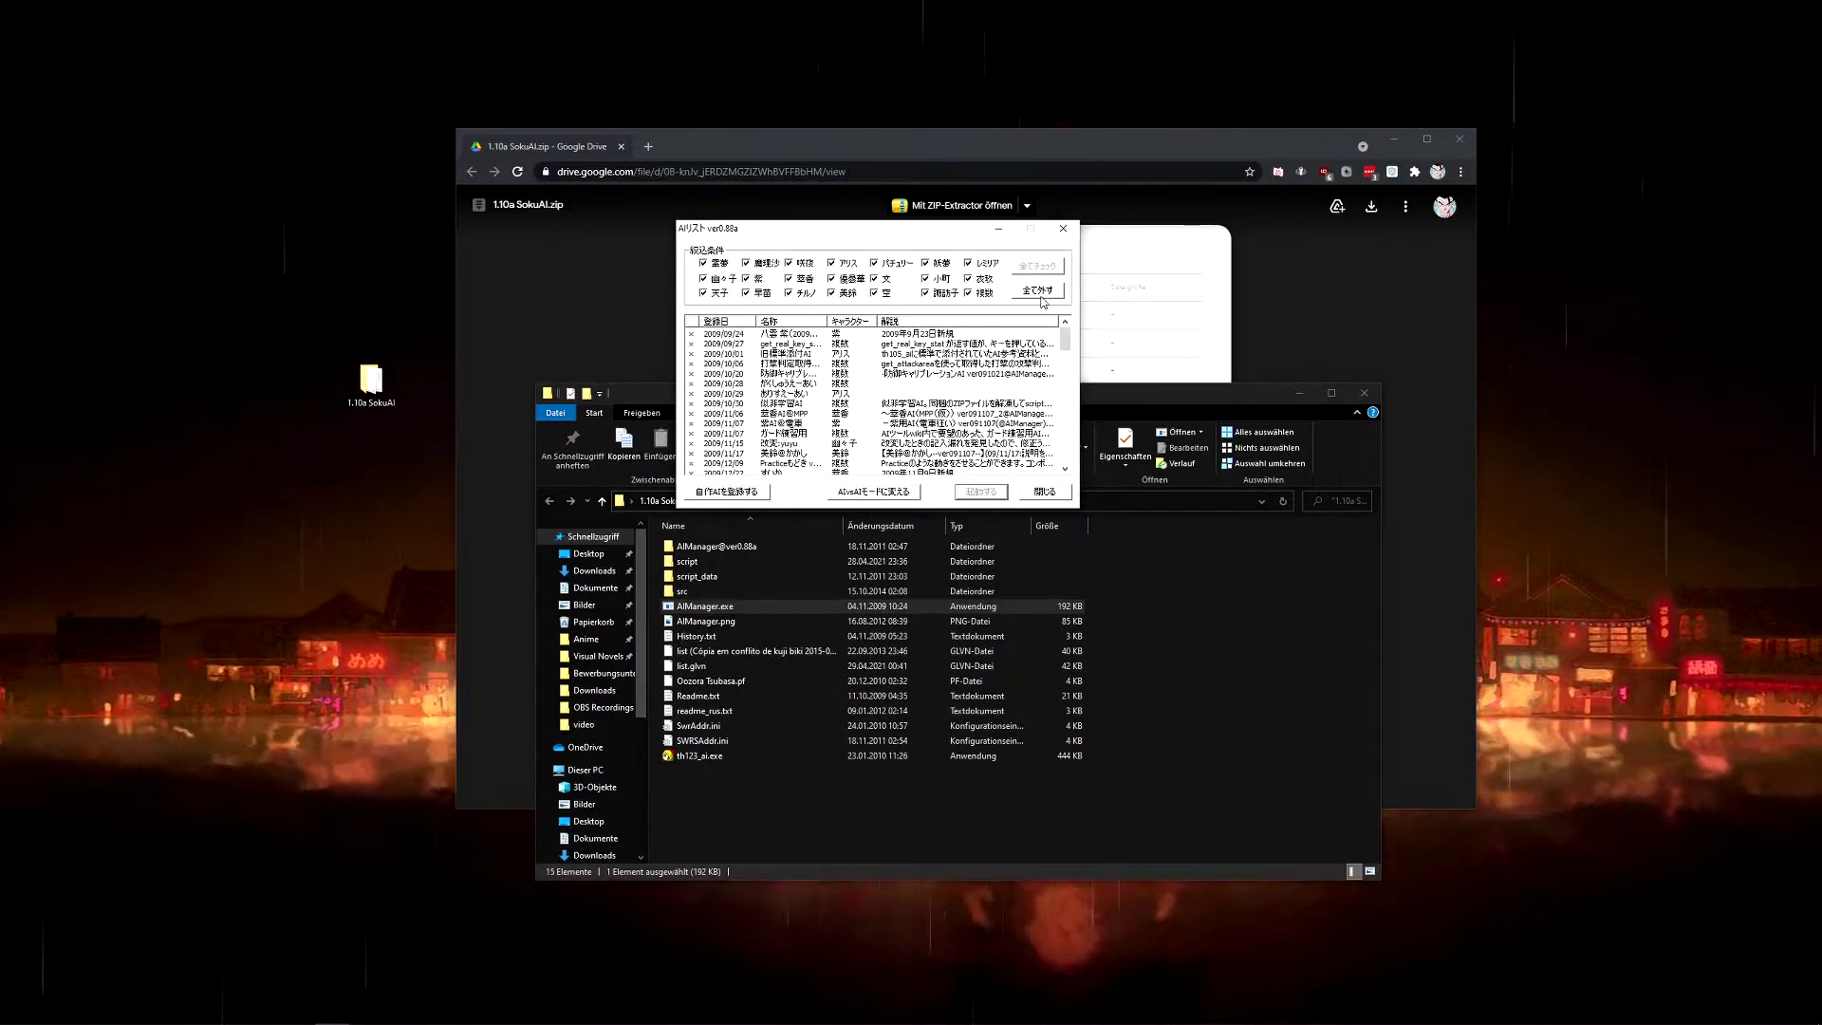
left_click(1038, 292)
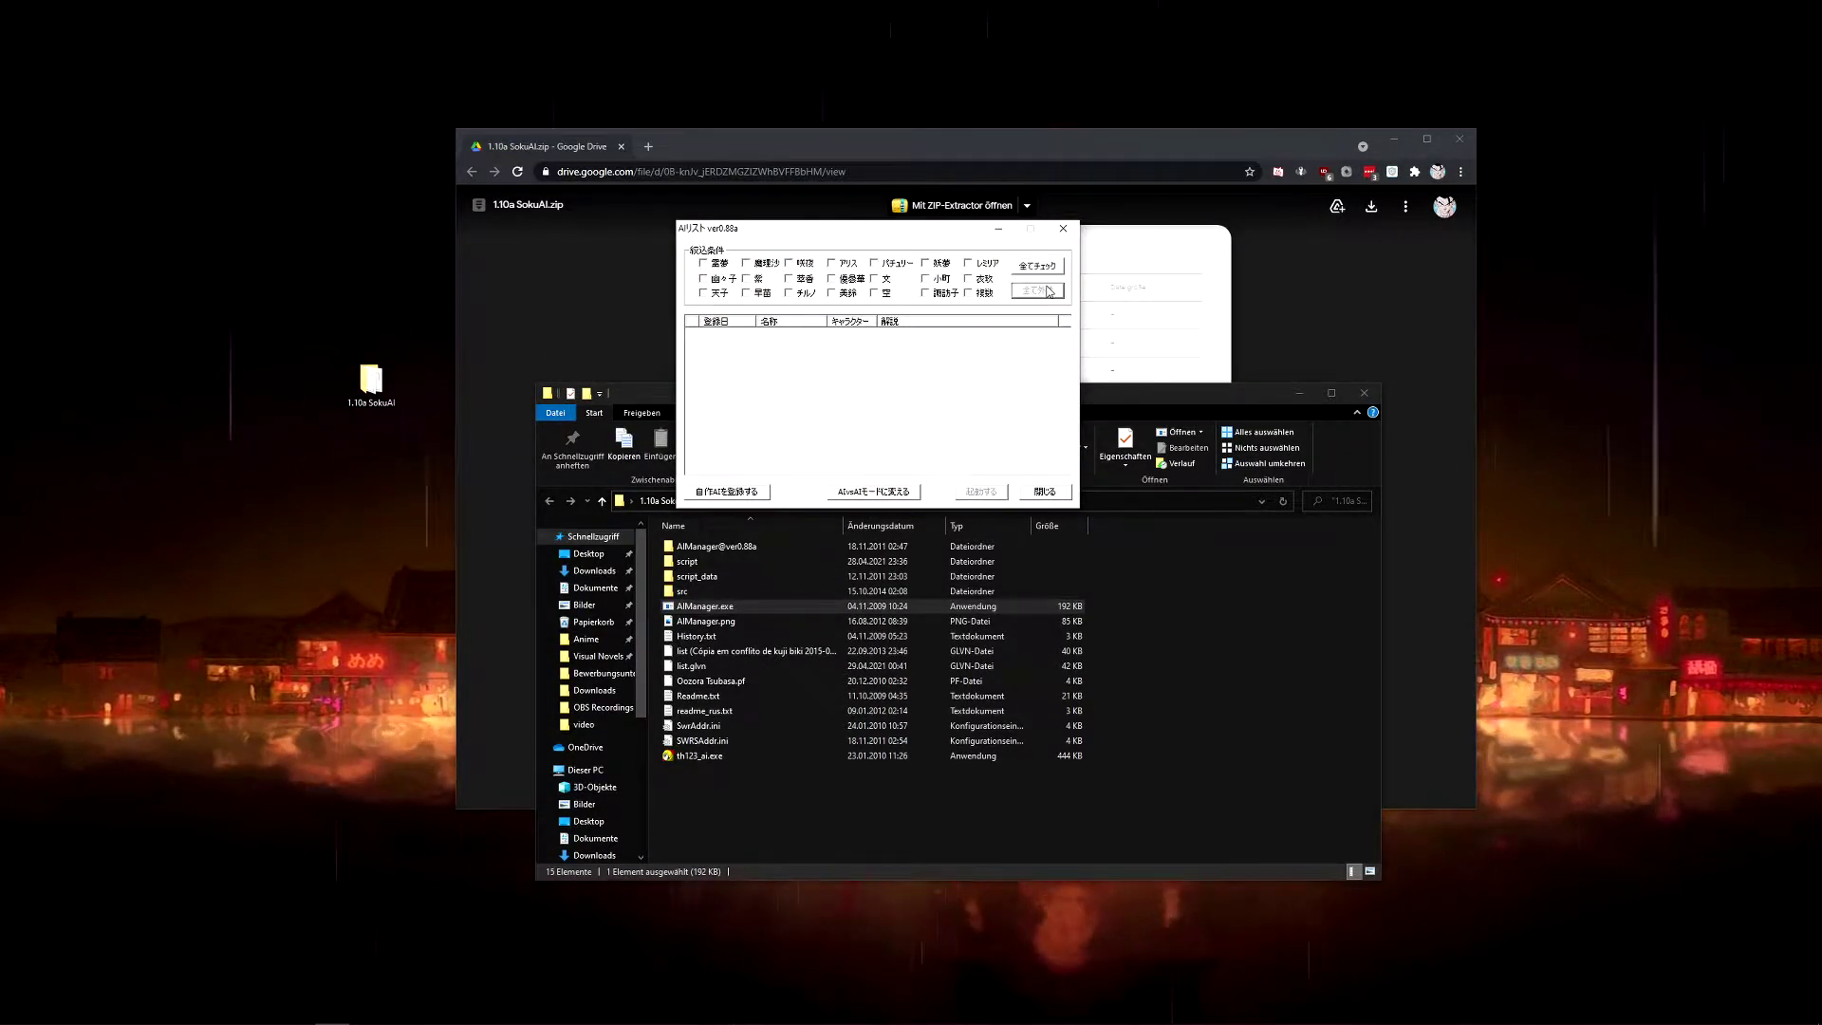
left_click(716, 264)
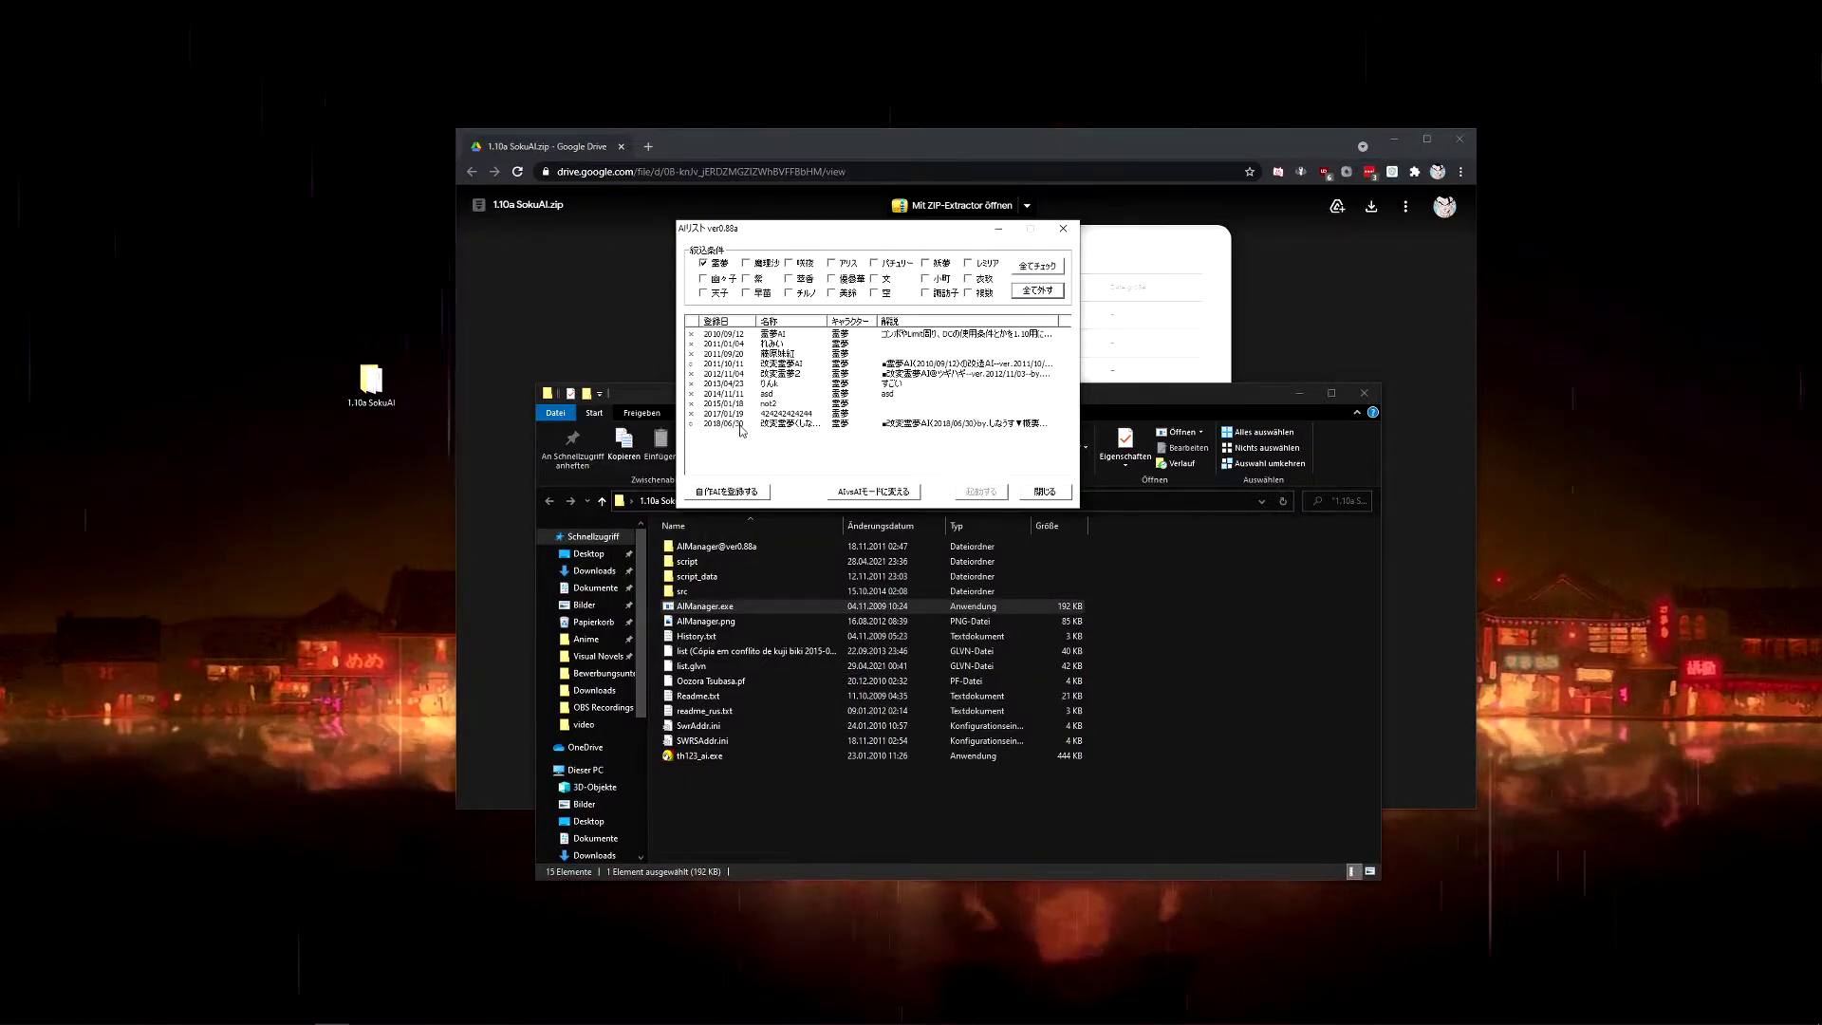
left_click(739, 425)
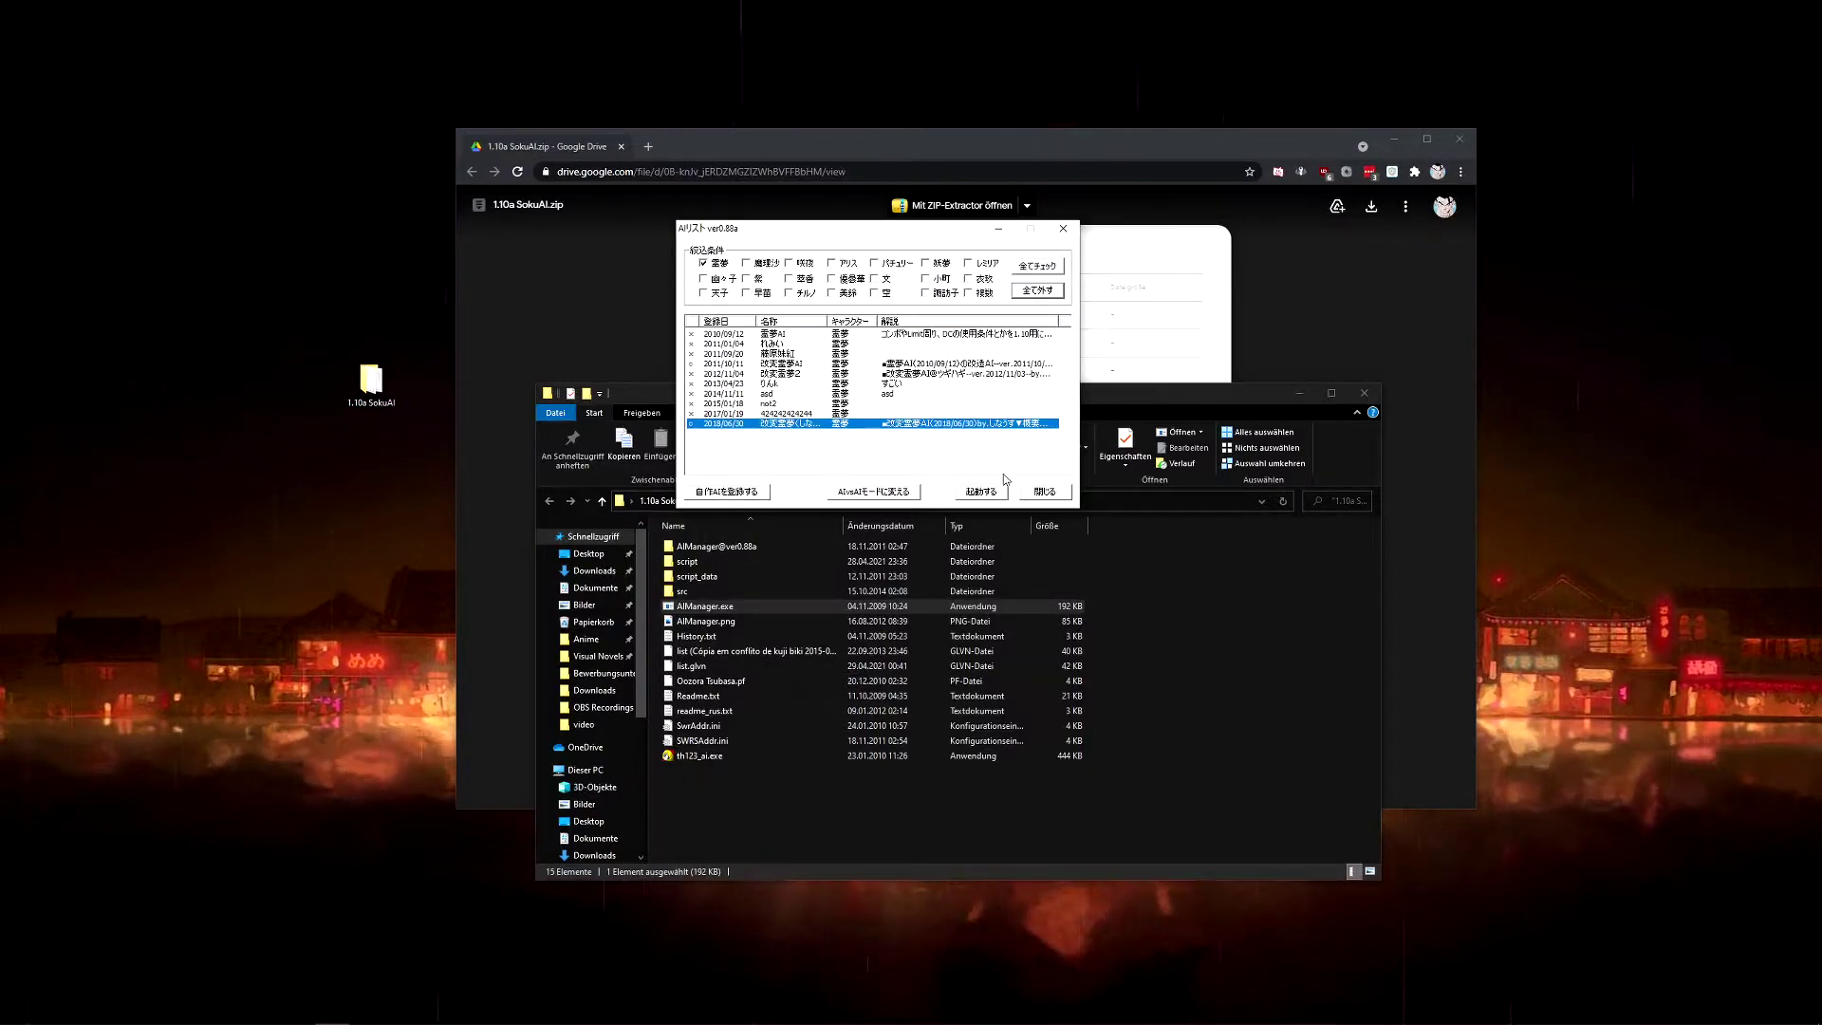
left_click(981, 491)
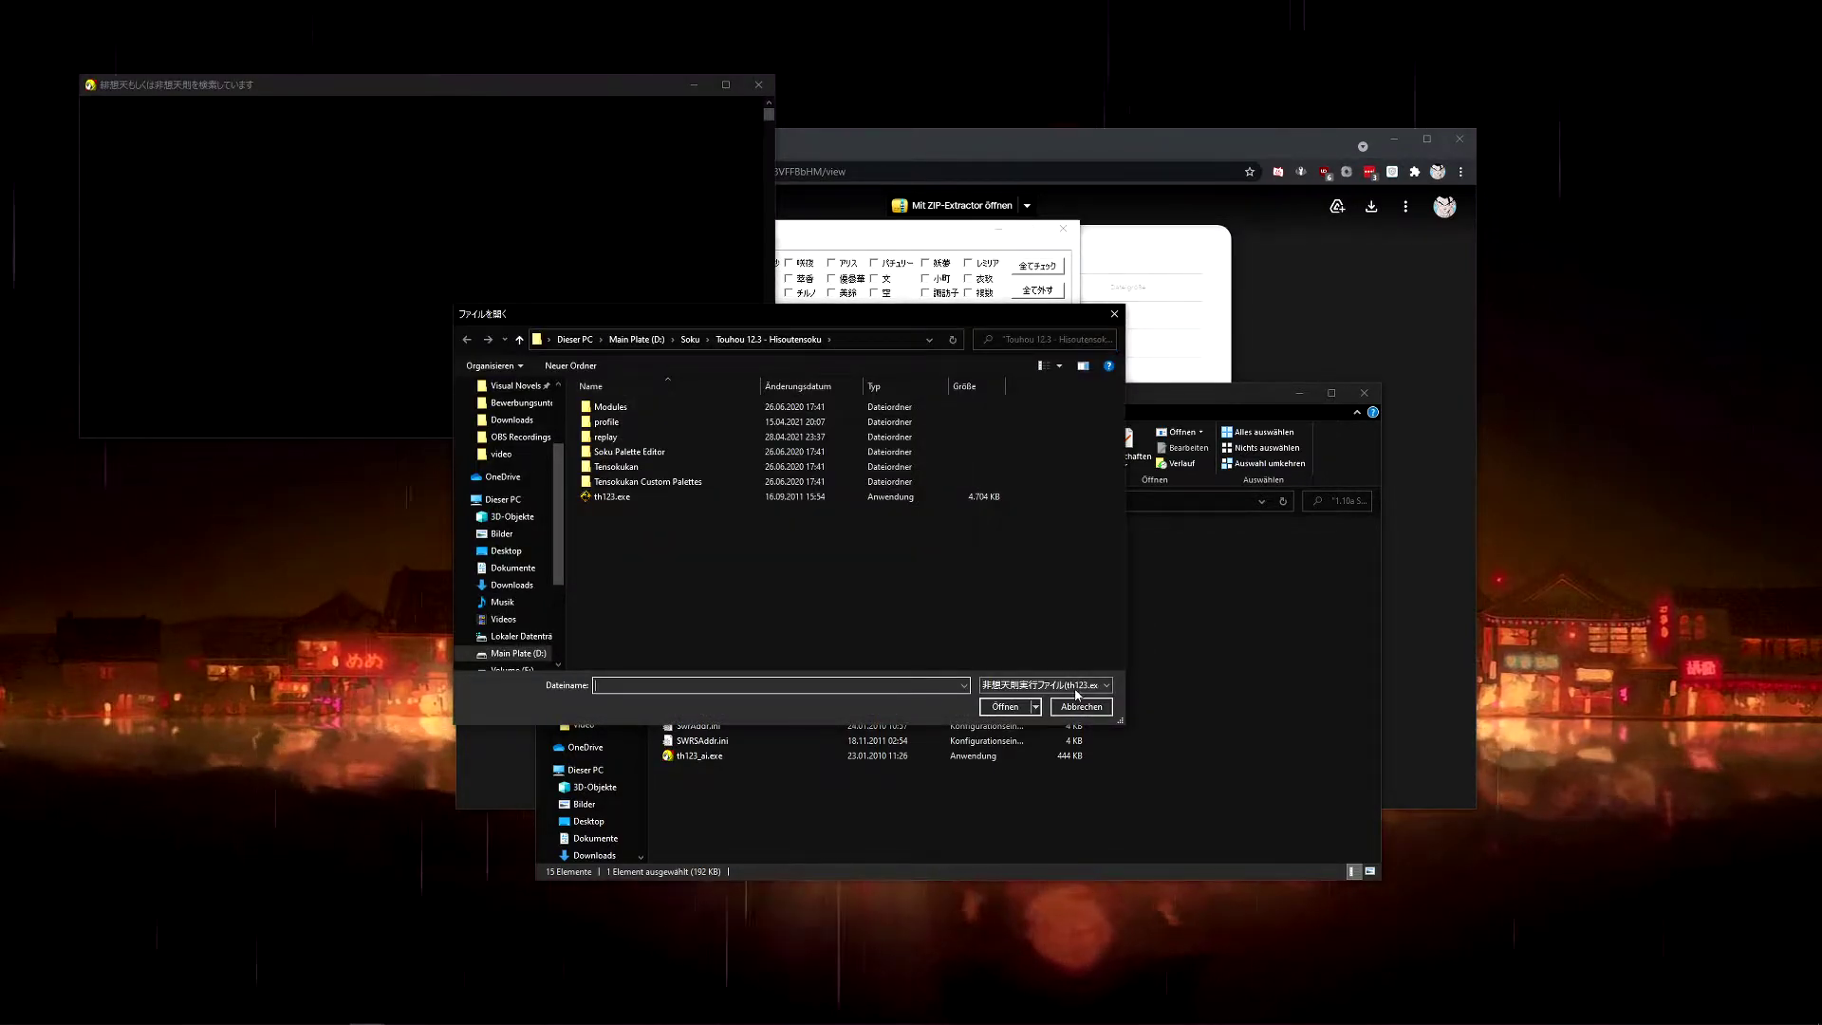
Step: Show all file types in the game folder and launch th123w.exe
left_click(1043, 684)
left_click(1050, 708)
left_click(831, 549)
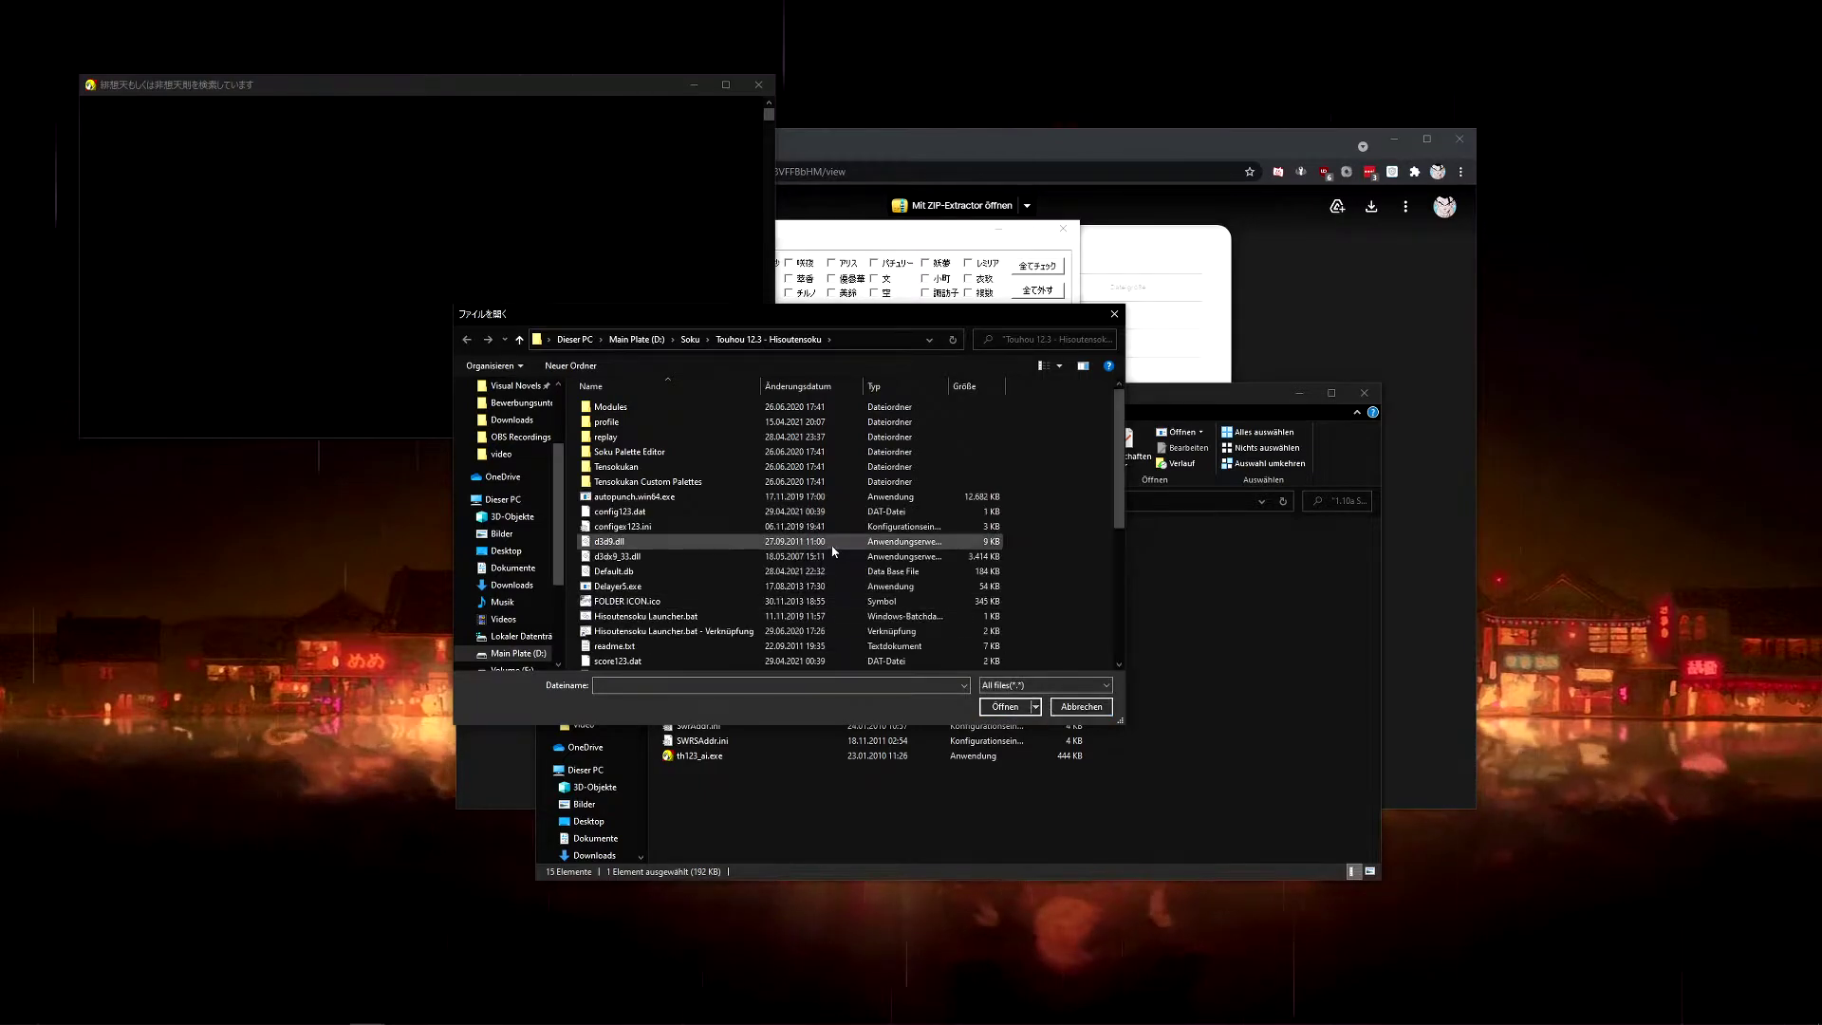
scroll(827, 550, "down", 3)
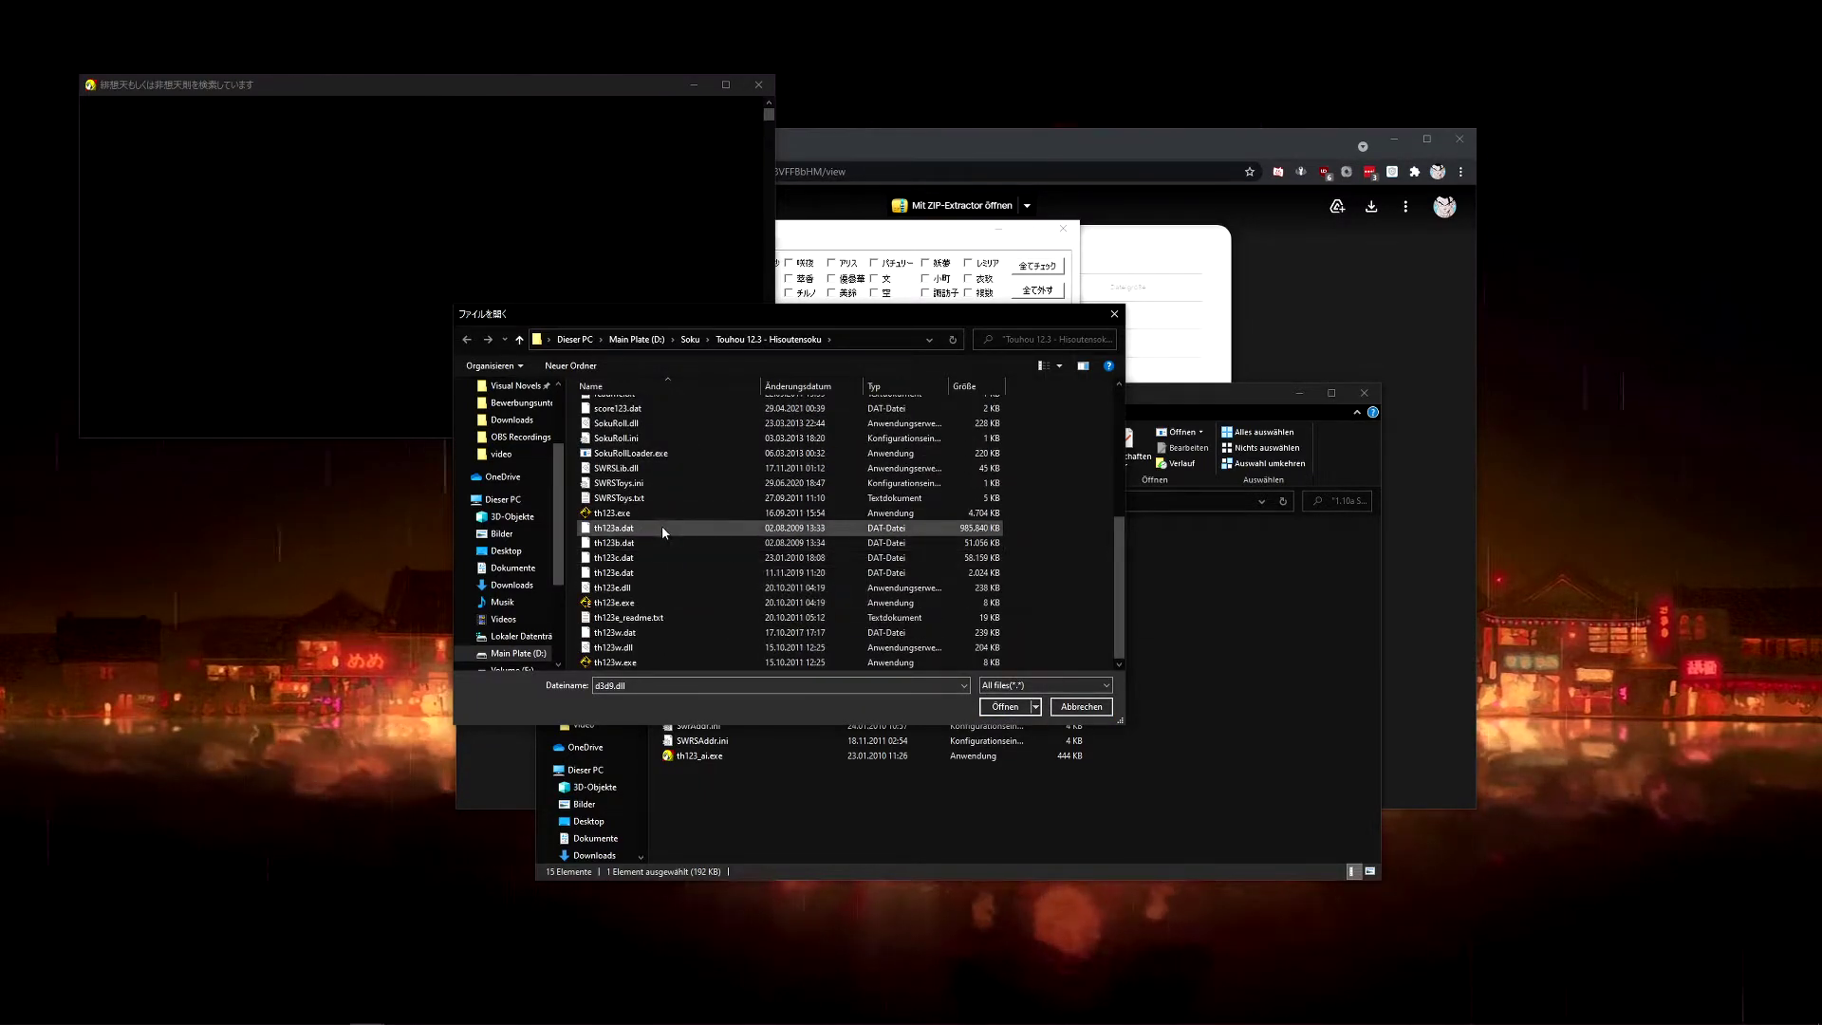
scroll(663, 524, "down", 1)
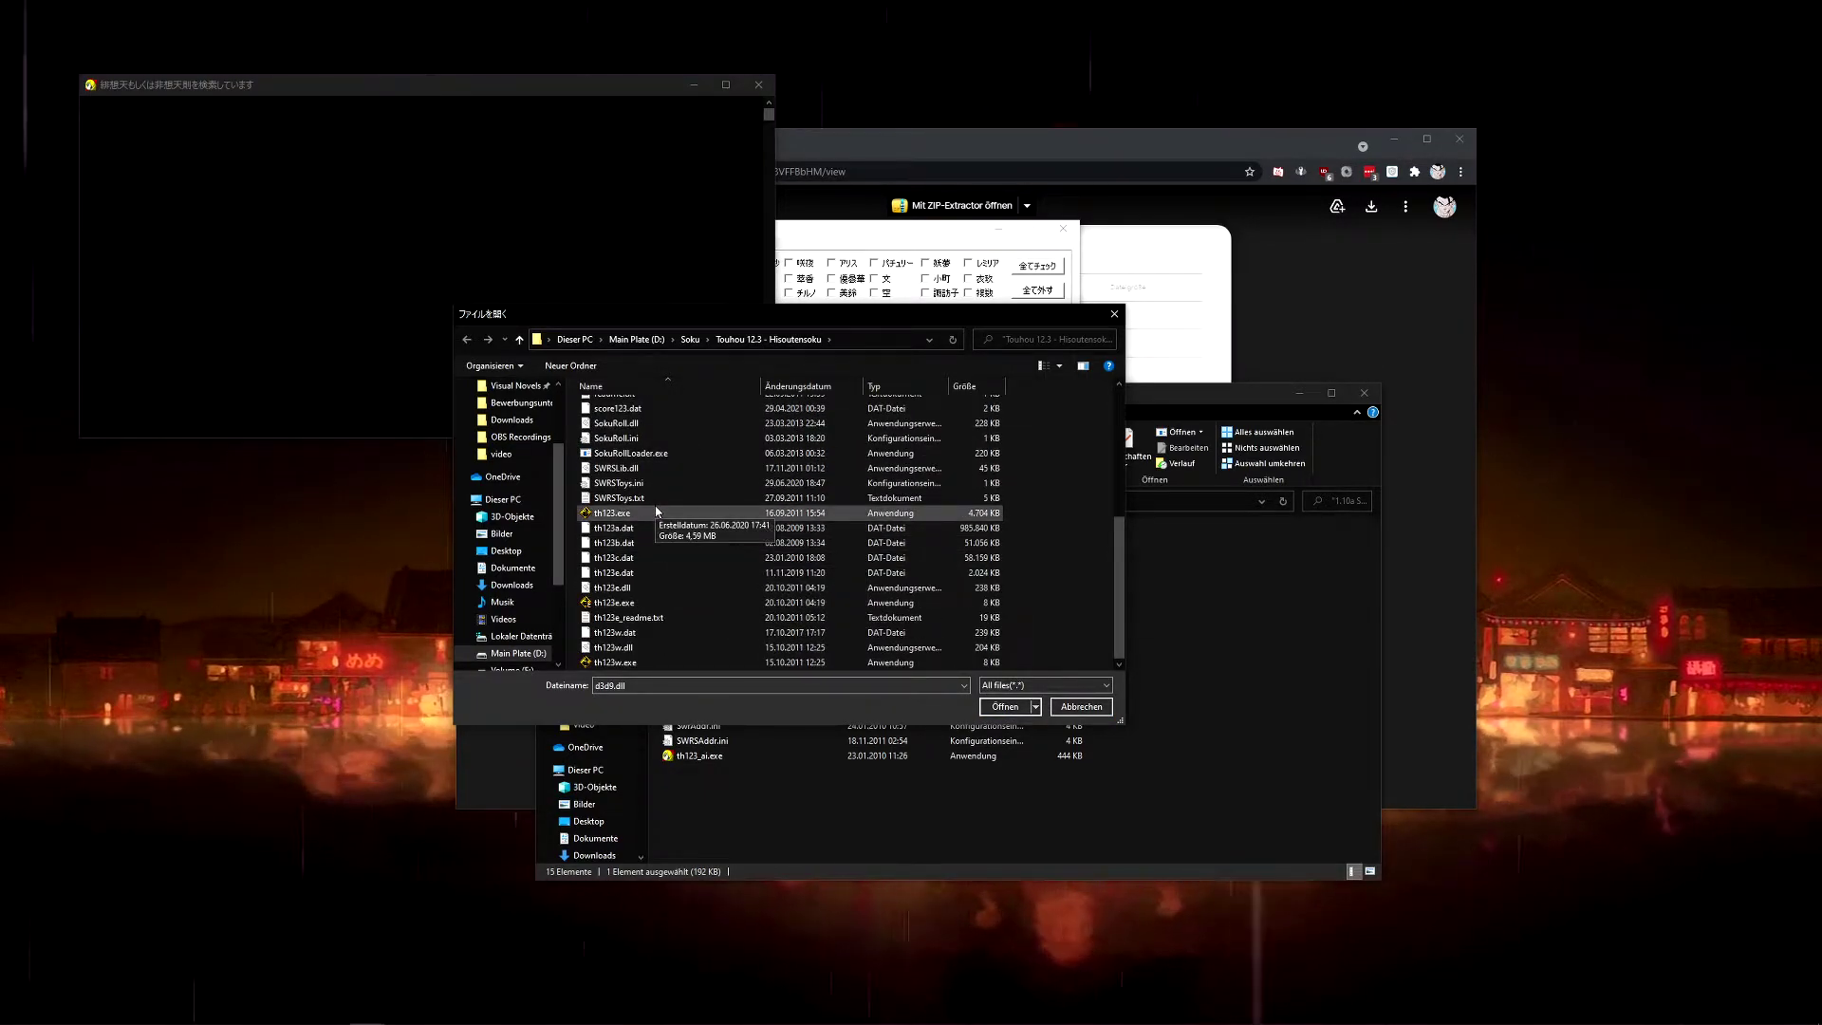
left_click(653, 514)
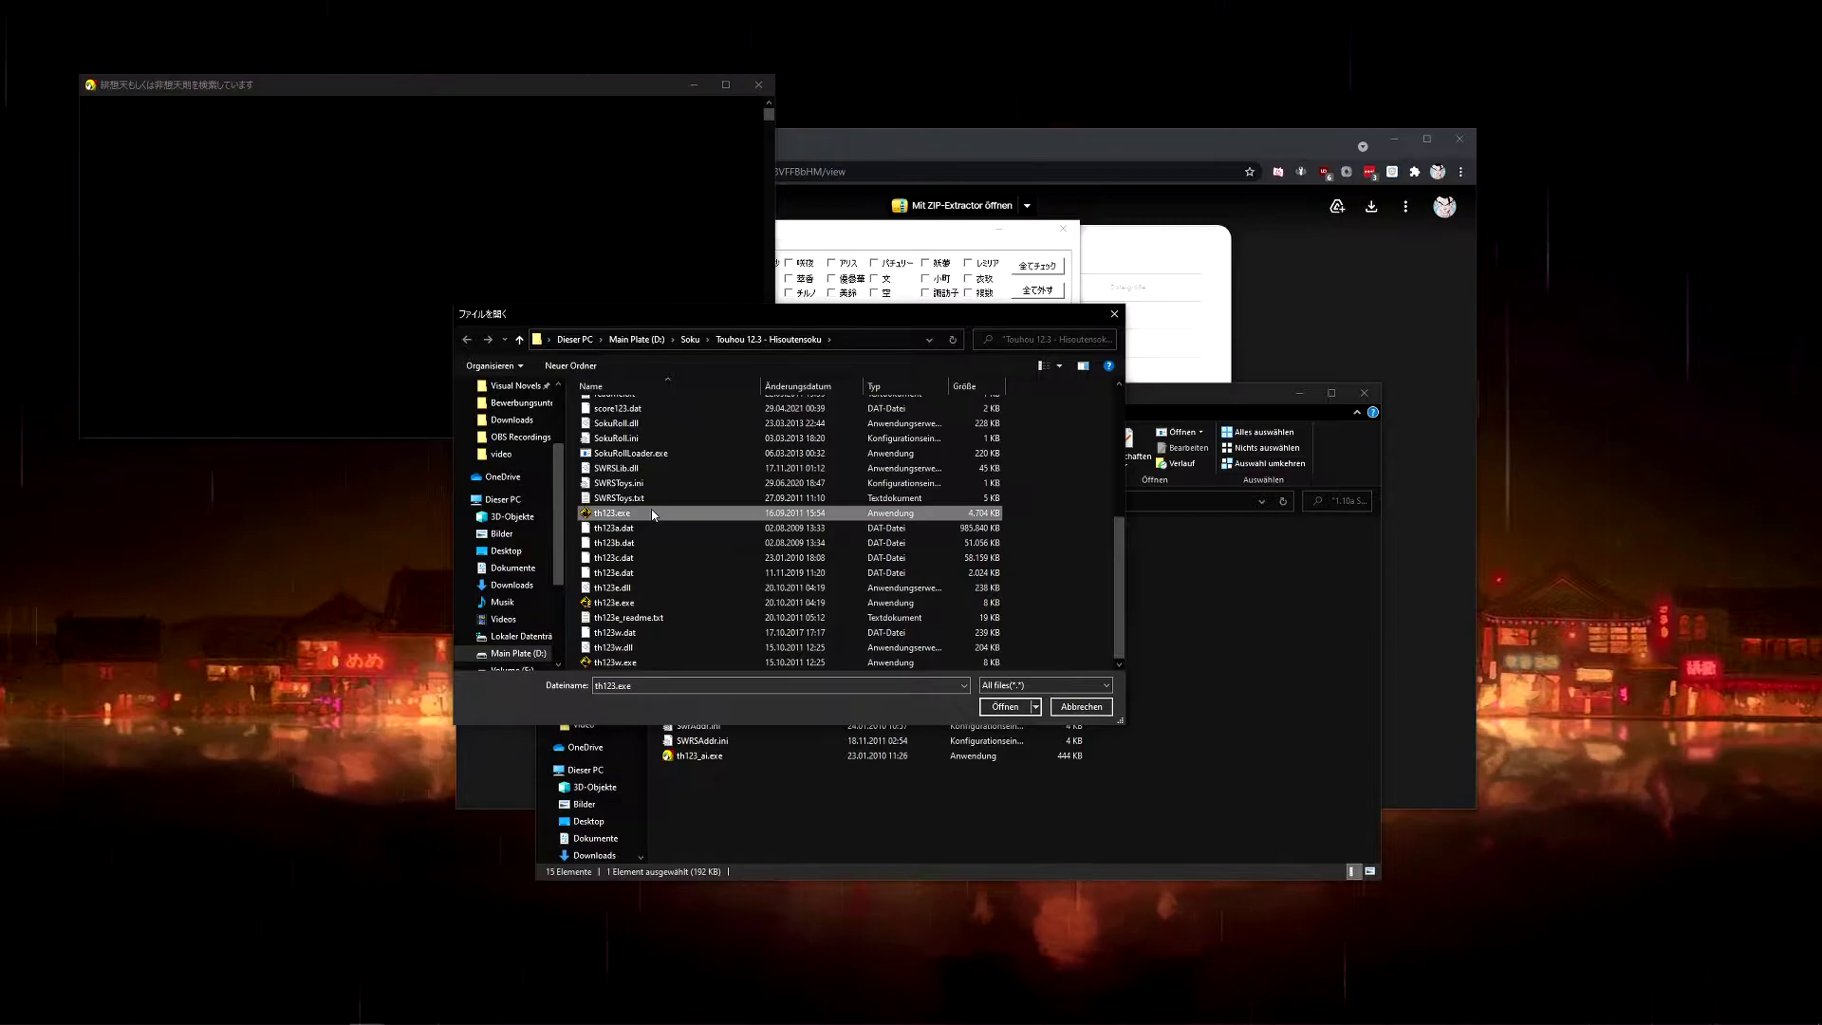
left_click(616, 664)
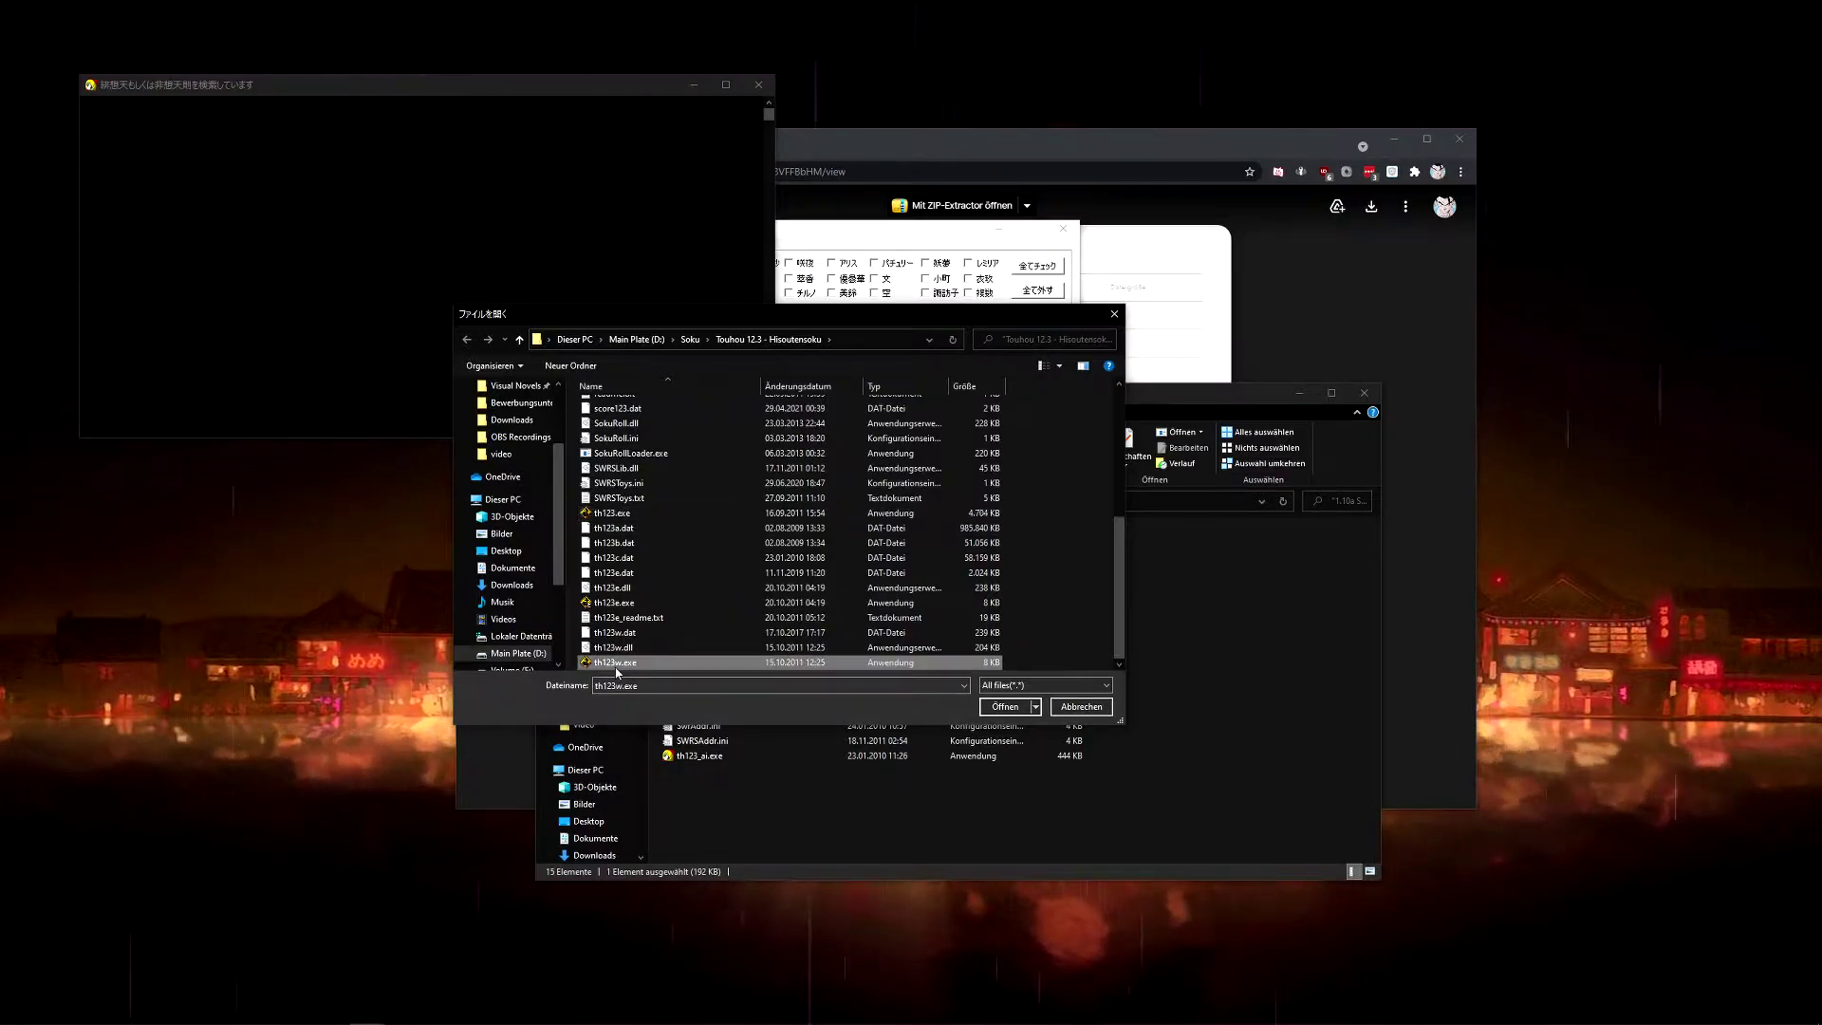
left_click(623, 603)
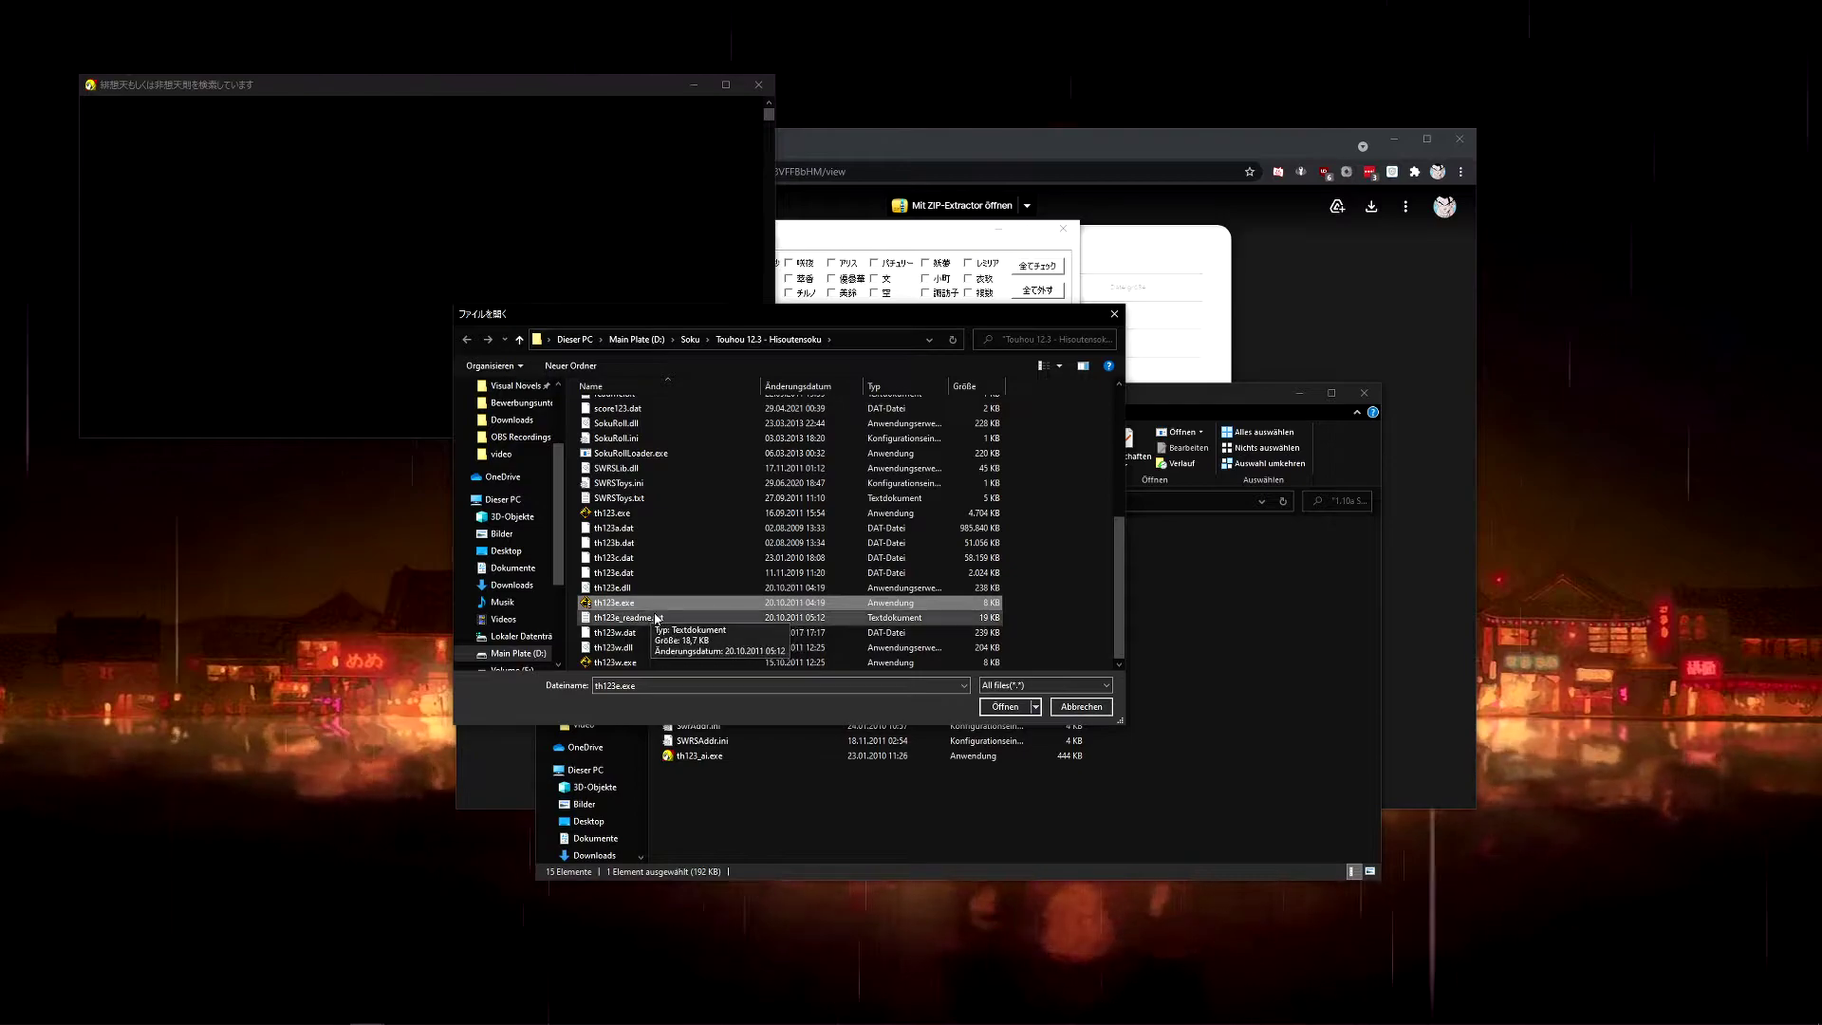
left_click(619, 663)
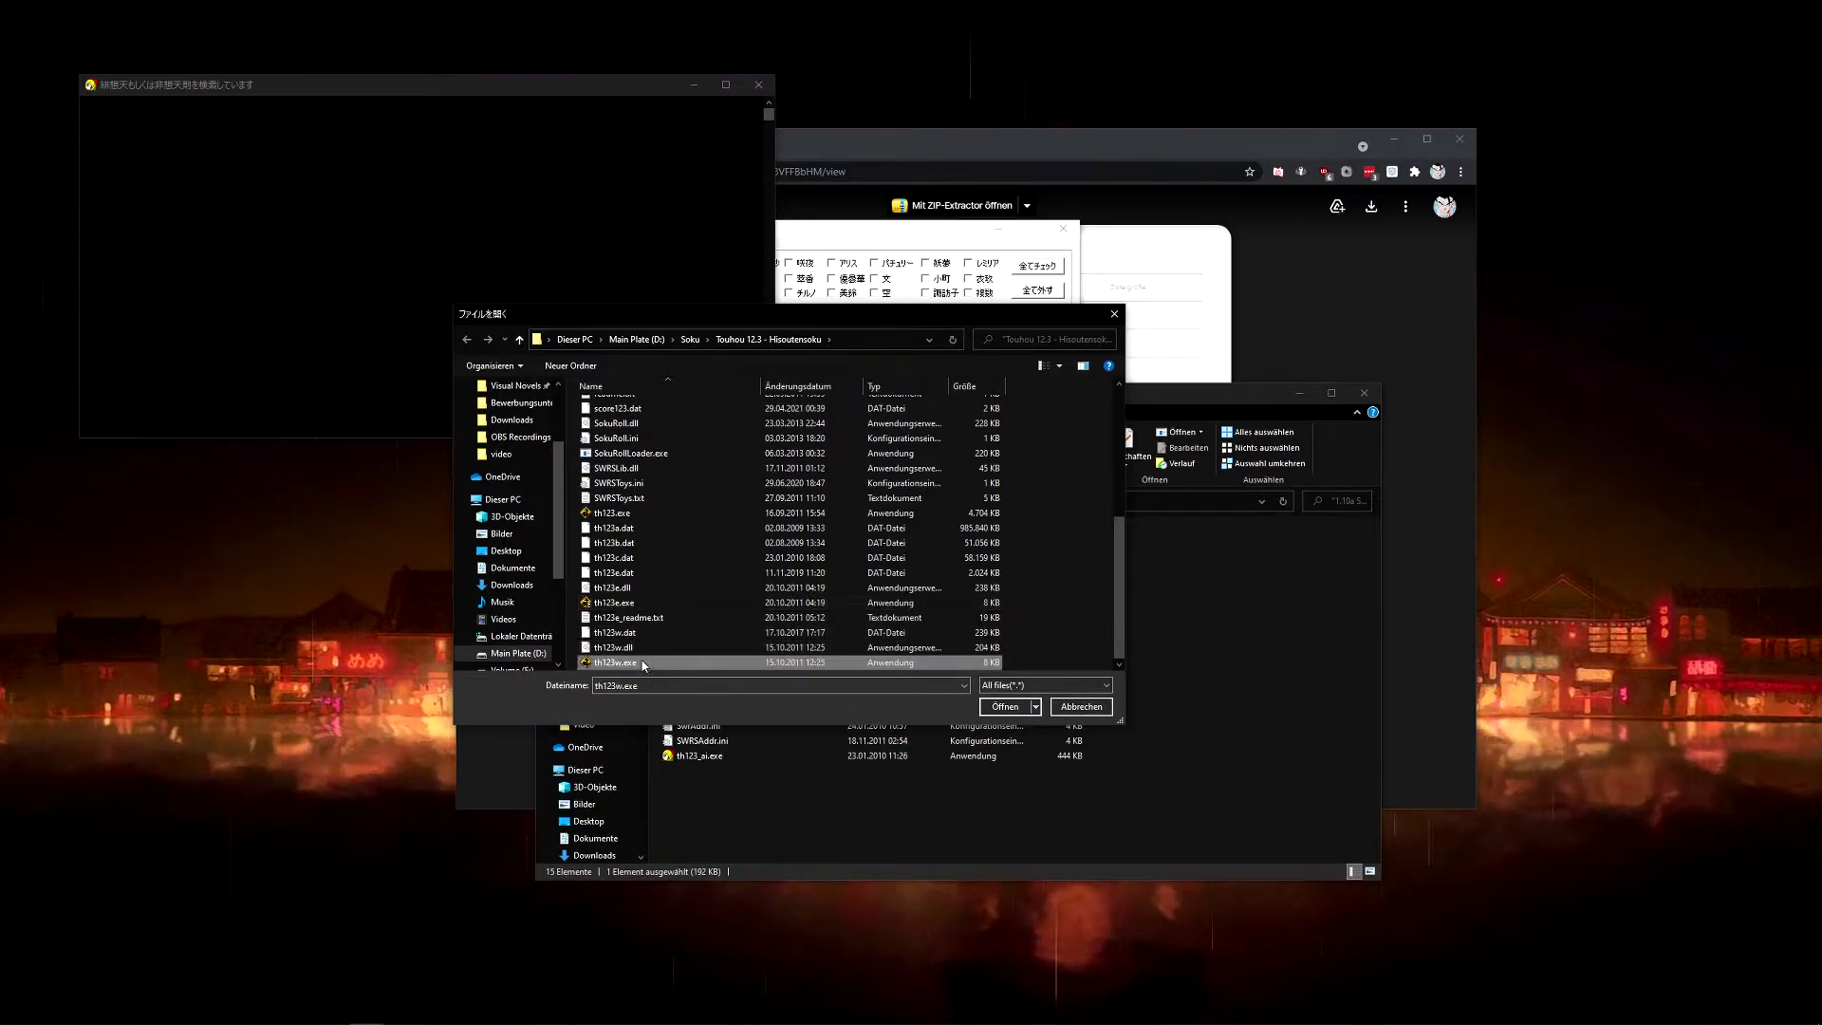
left_click(626, 516)
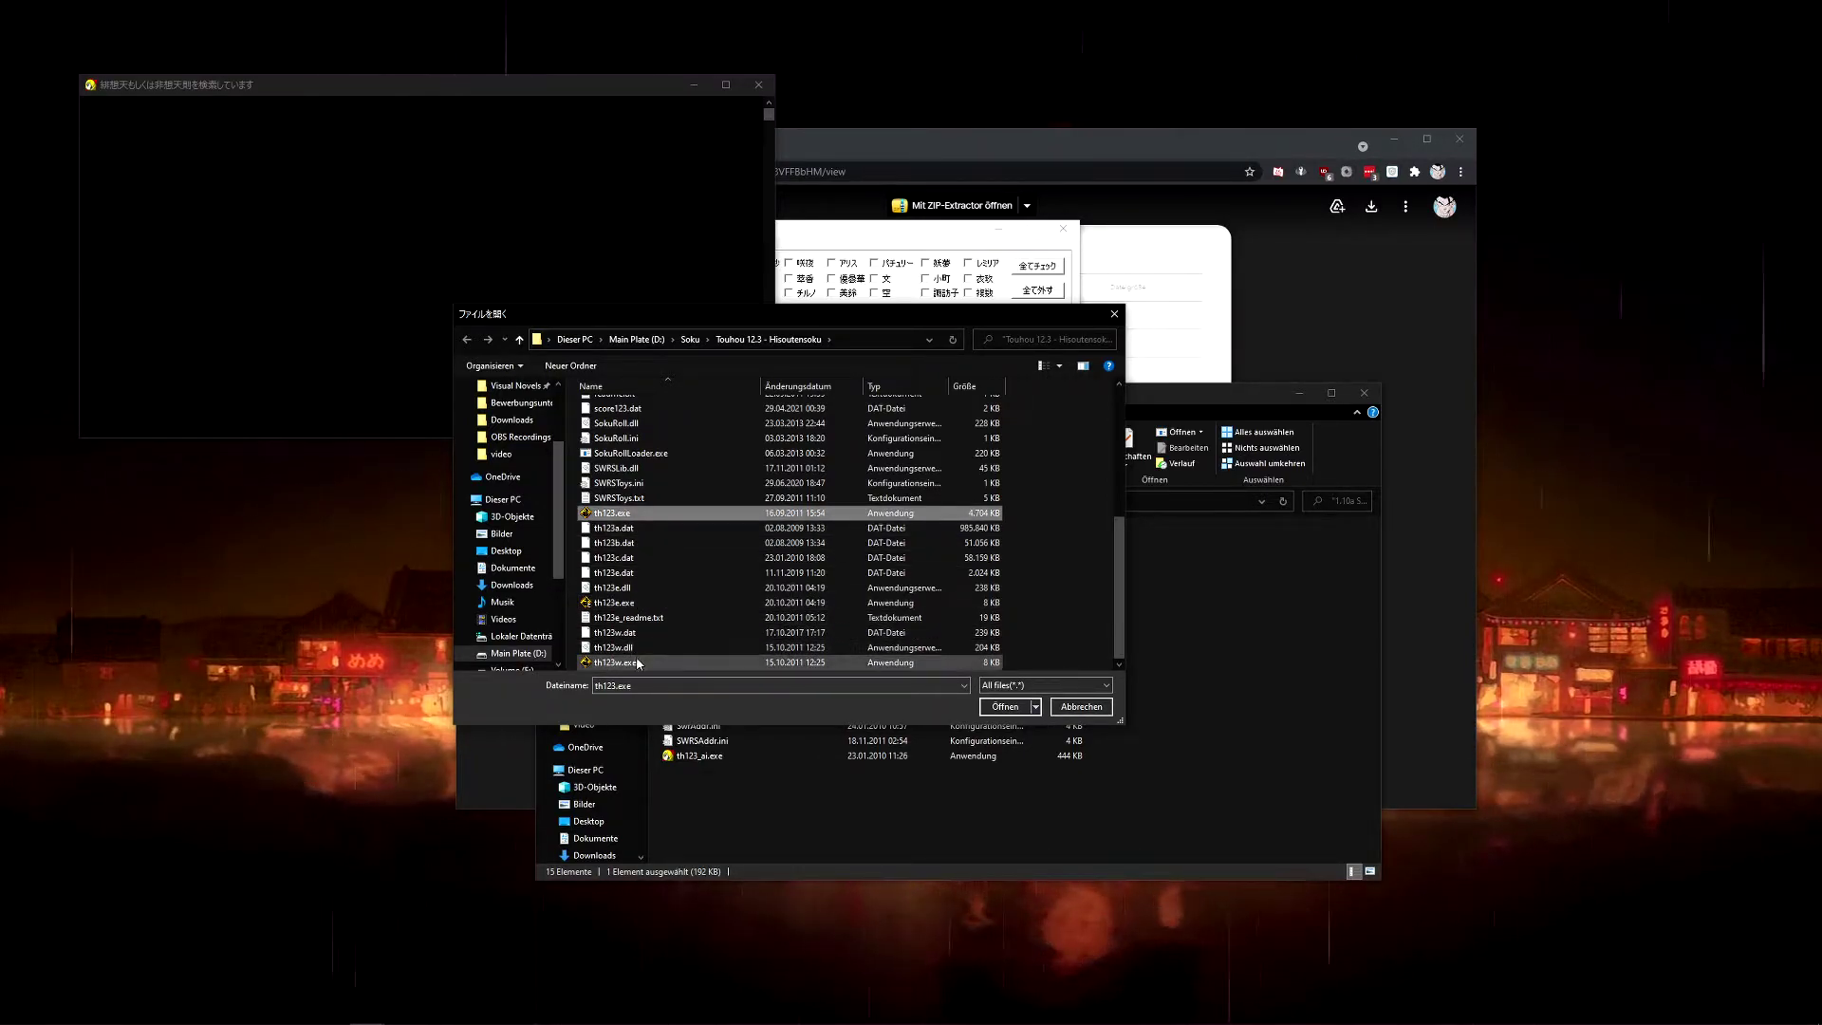
double_click(638, 663)
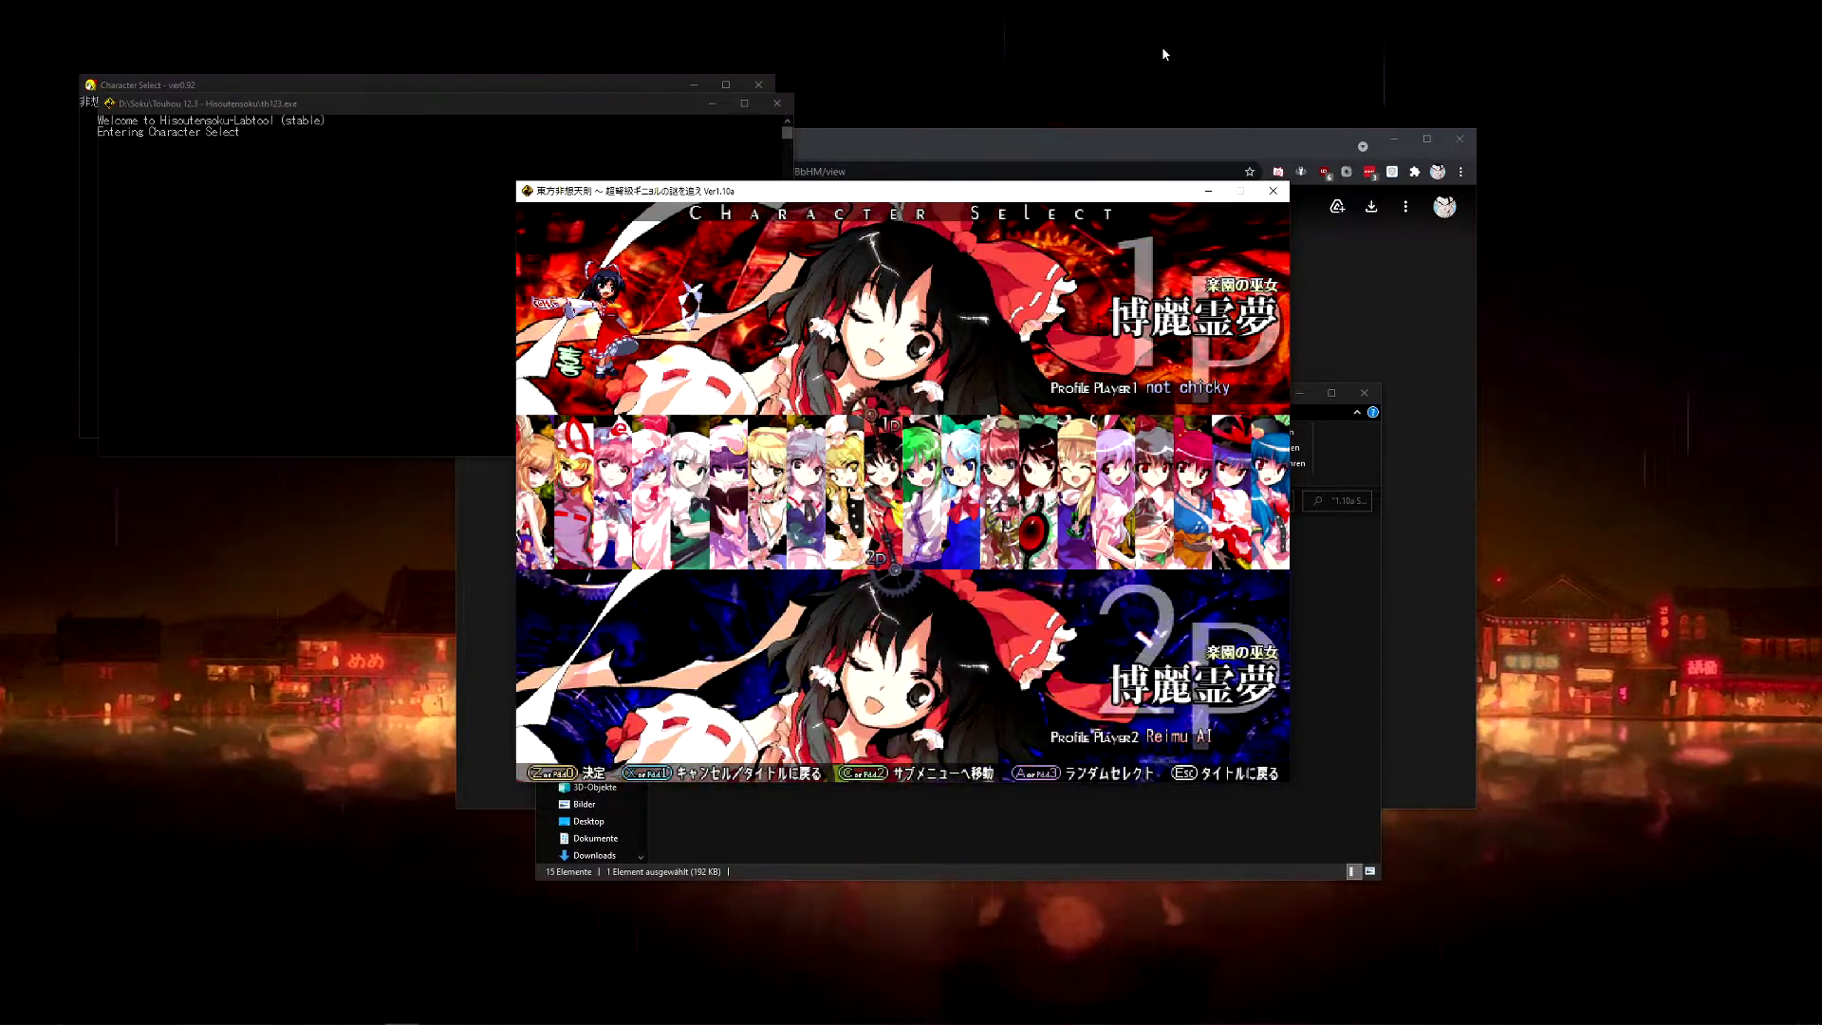
Step: Check player 1's key configuration in the Profile submenu, then back out
key("c")
key("Down")
key("Down")
key("Down")
key("Down")
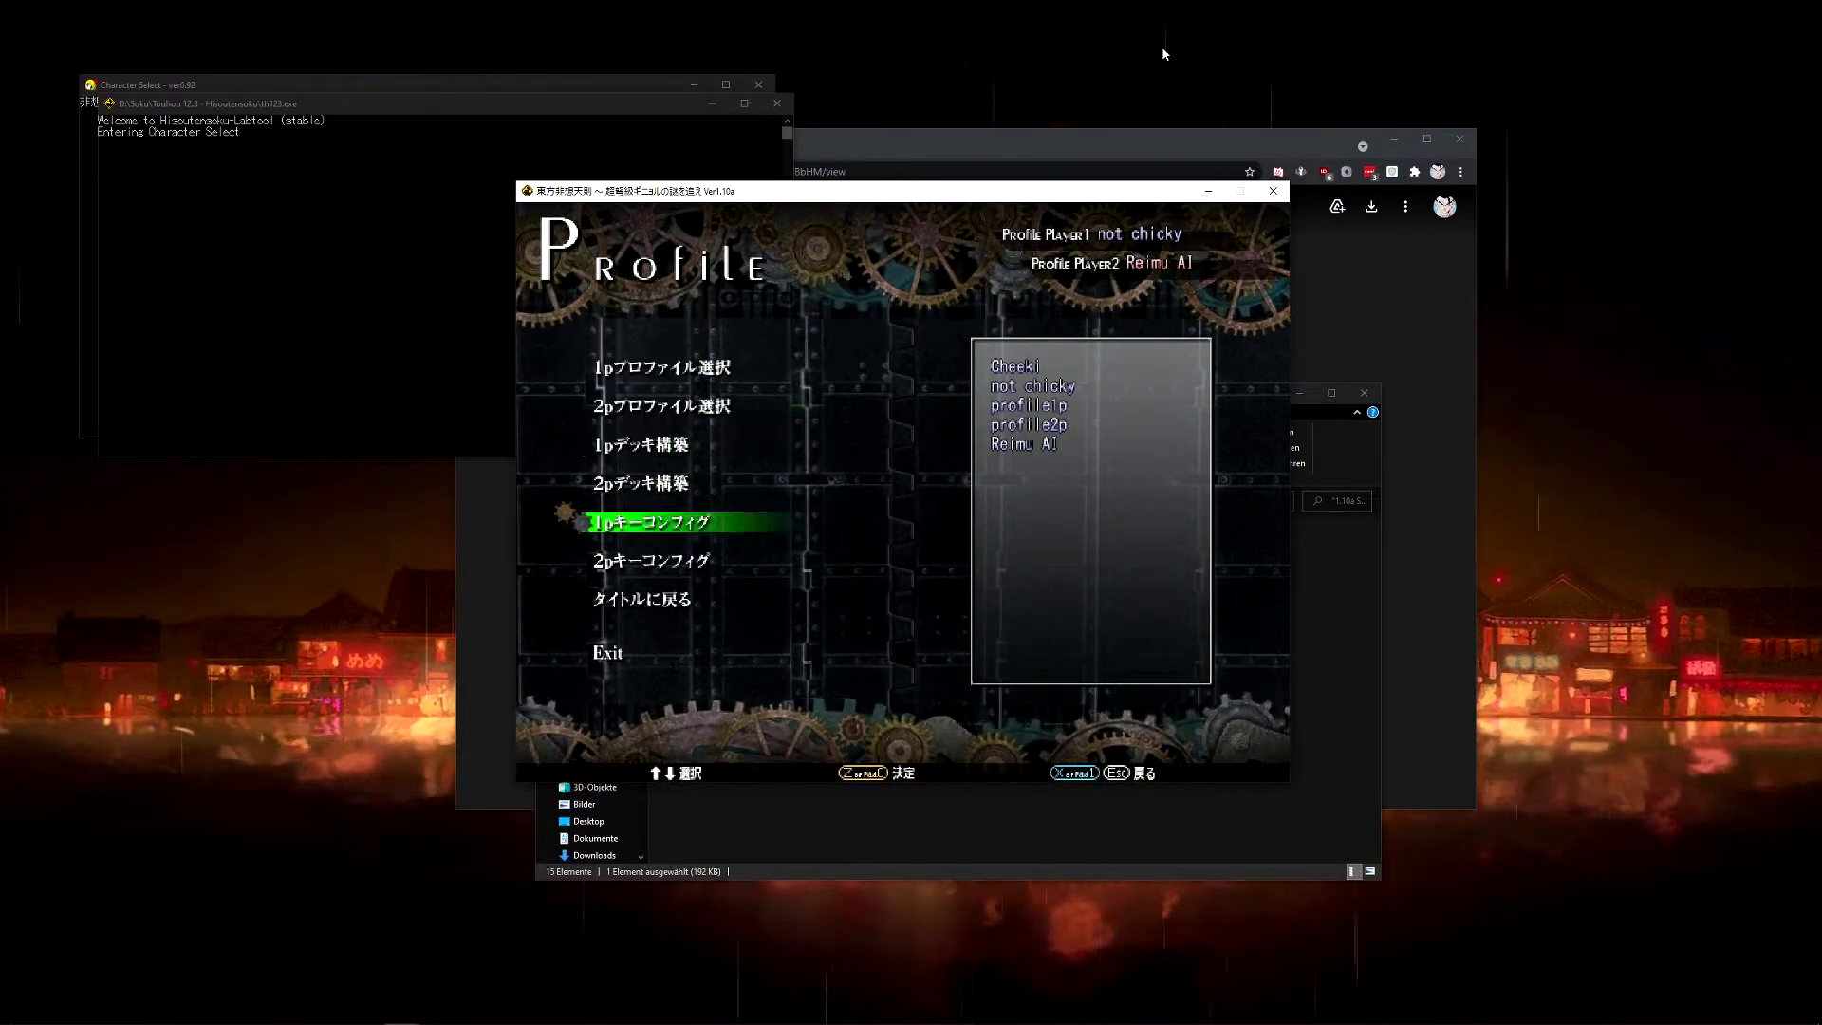
key("z")
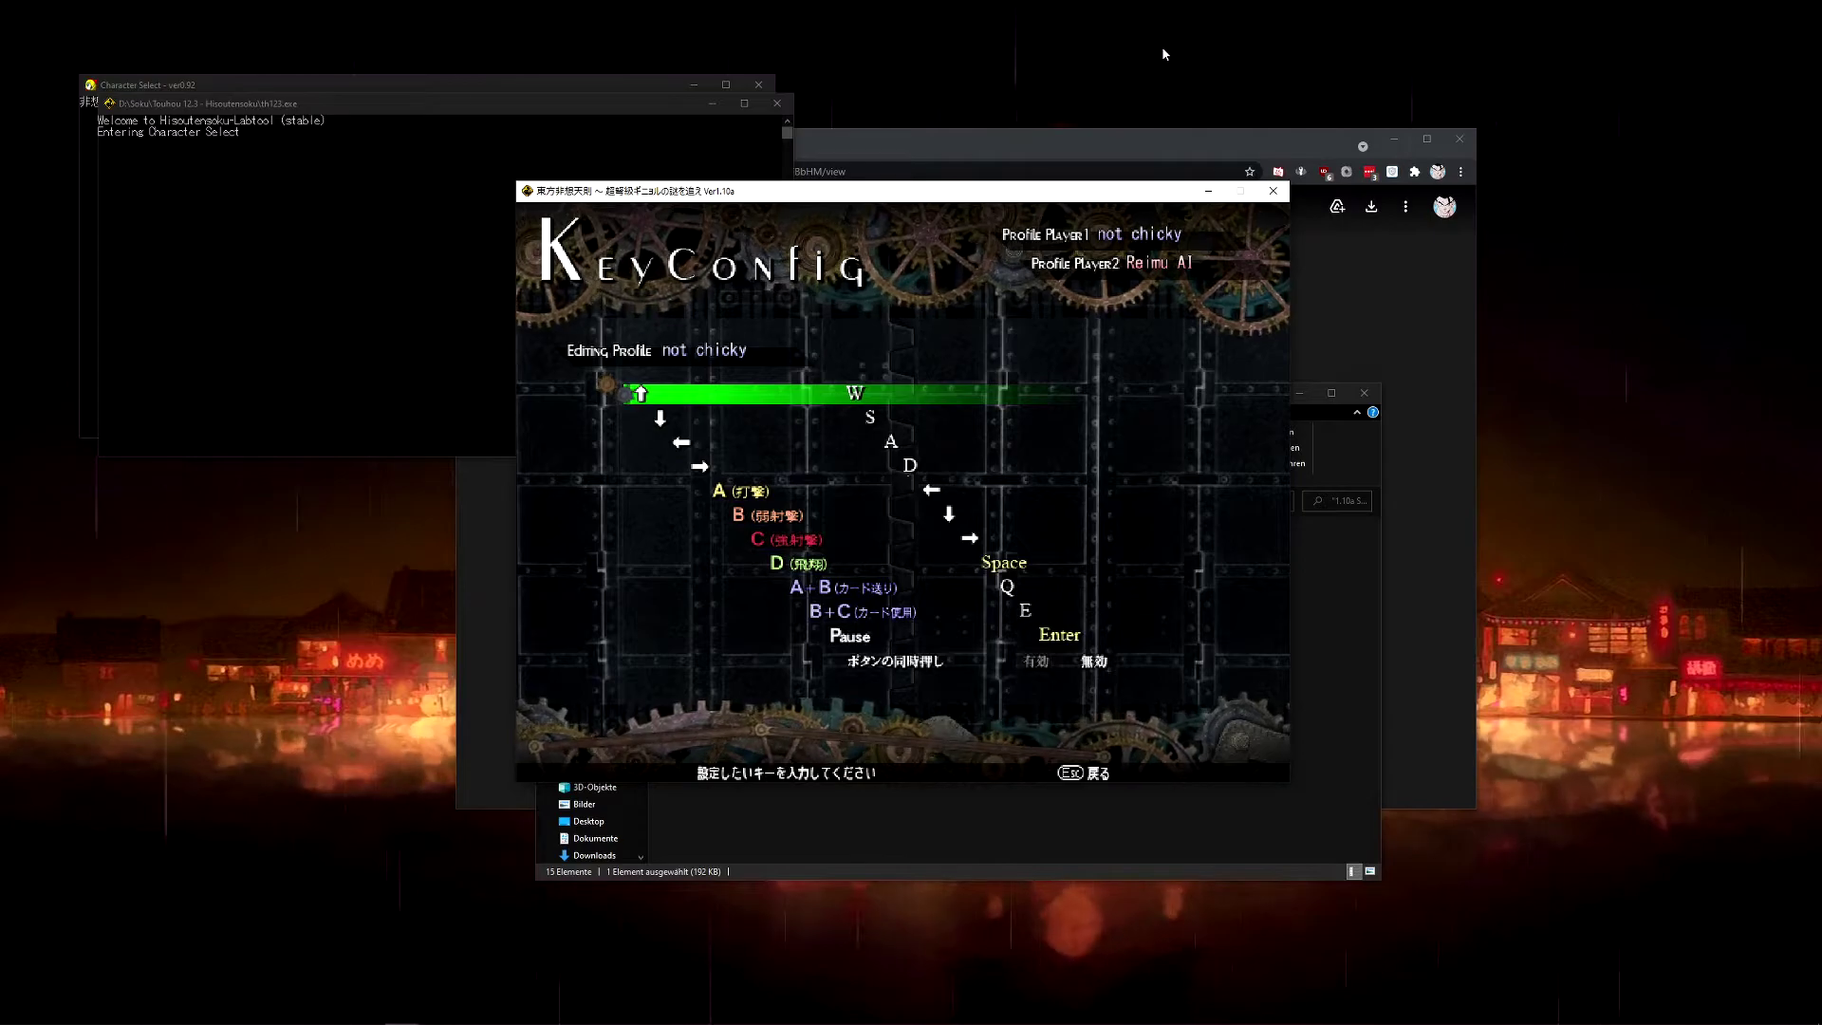
key("Escape")
key("Escape")
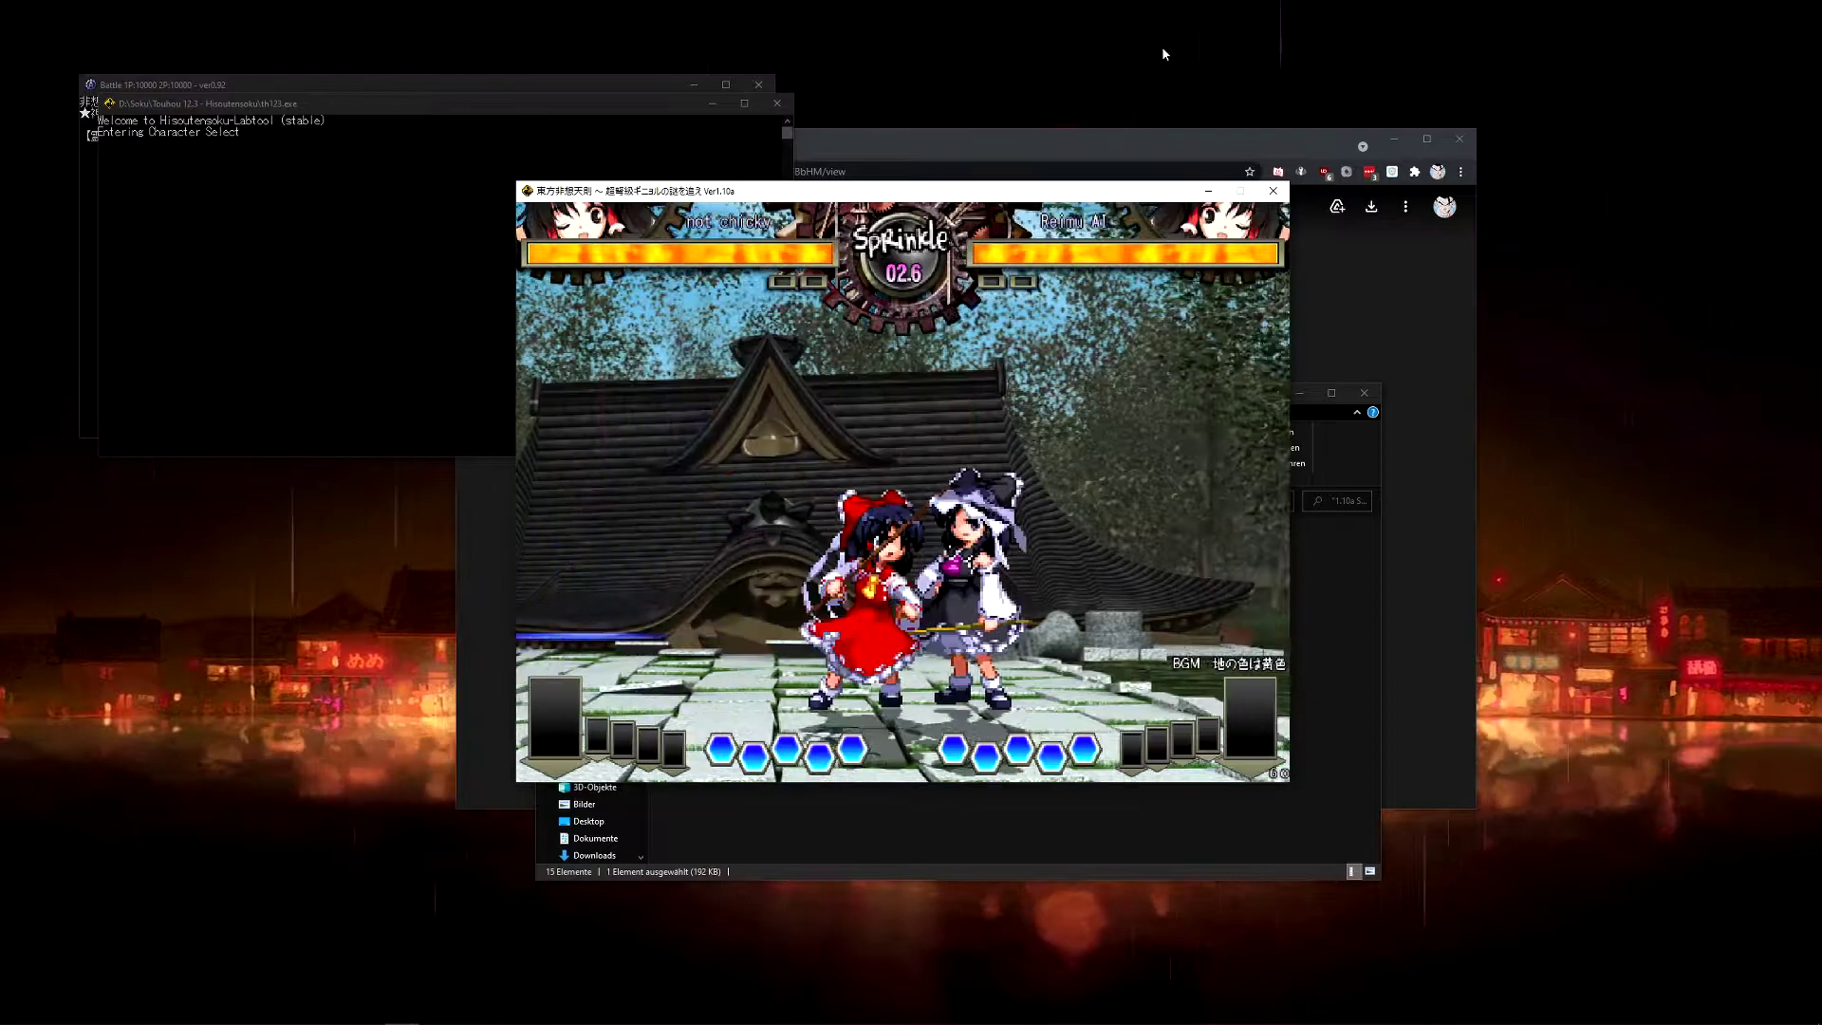
Step: Attack the AI briefly, then pause and return to character select
key("z")
key("z")
key("z")
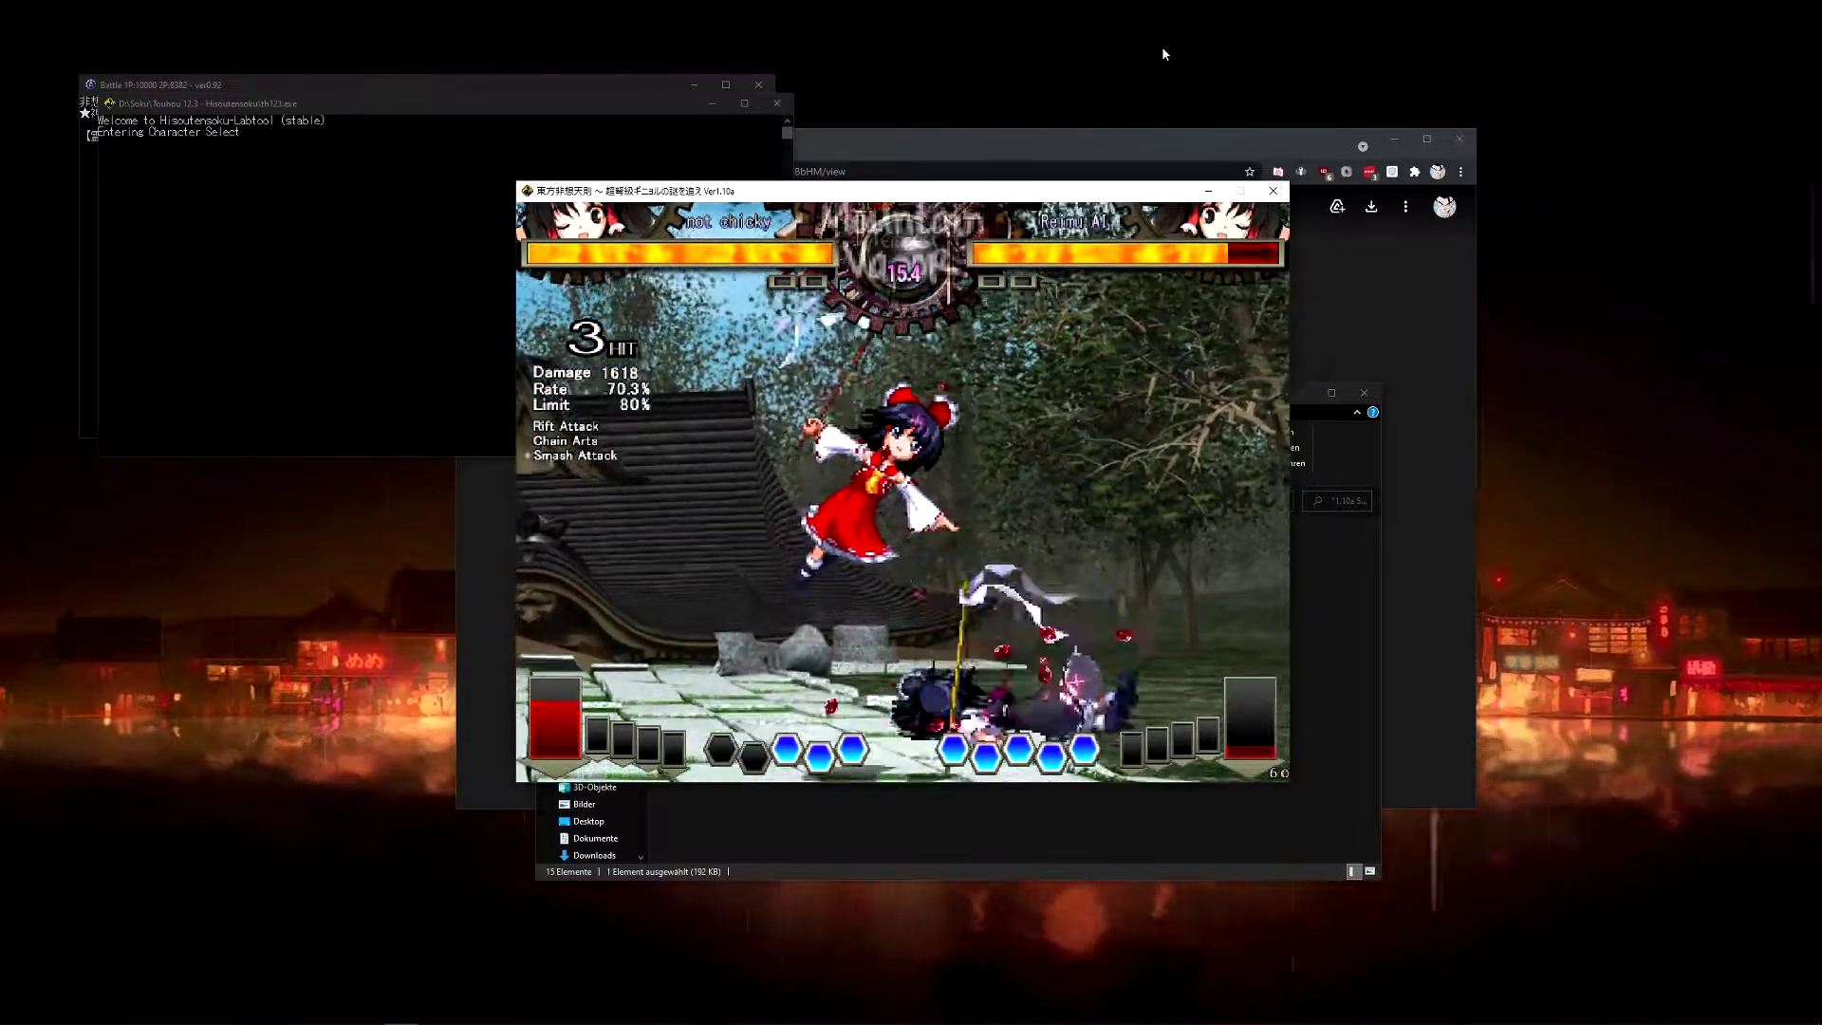
key("Escape")
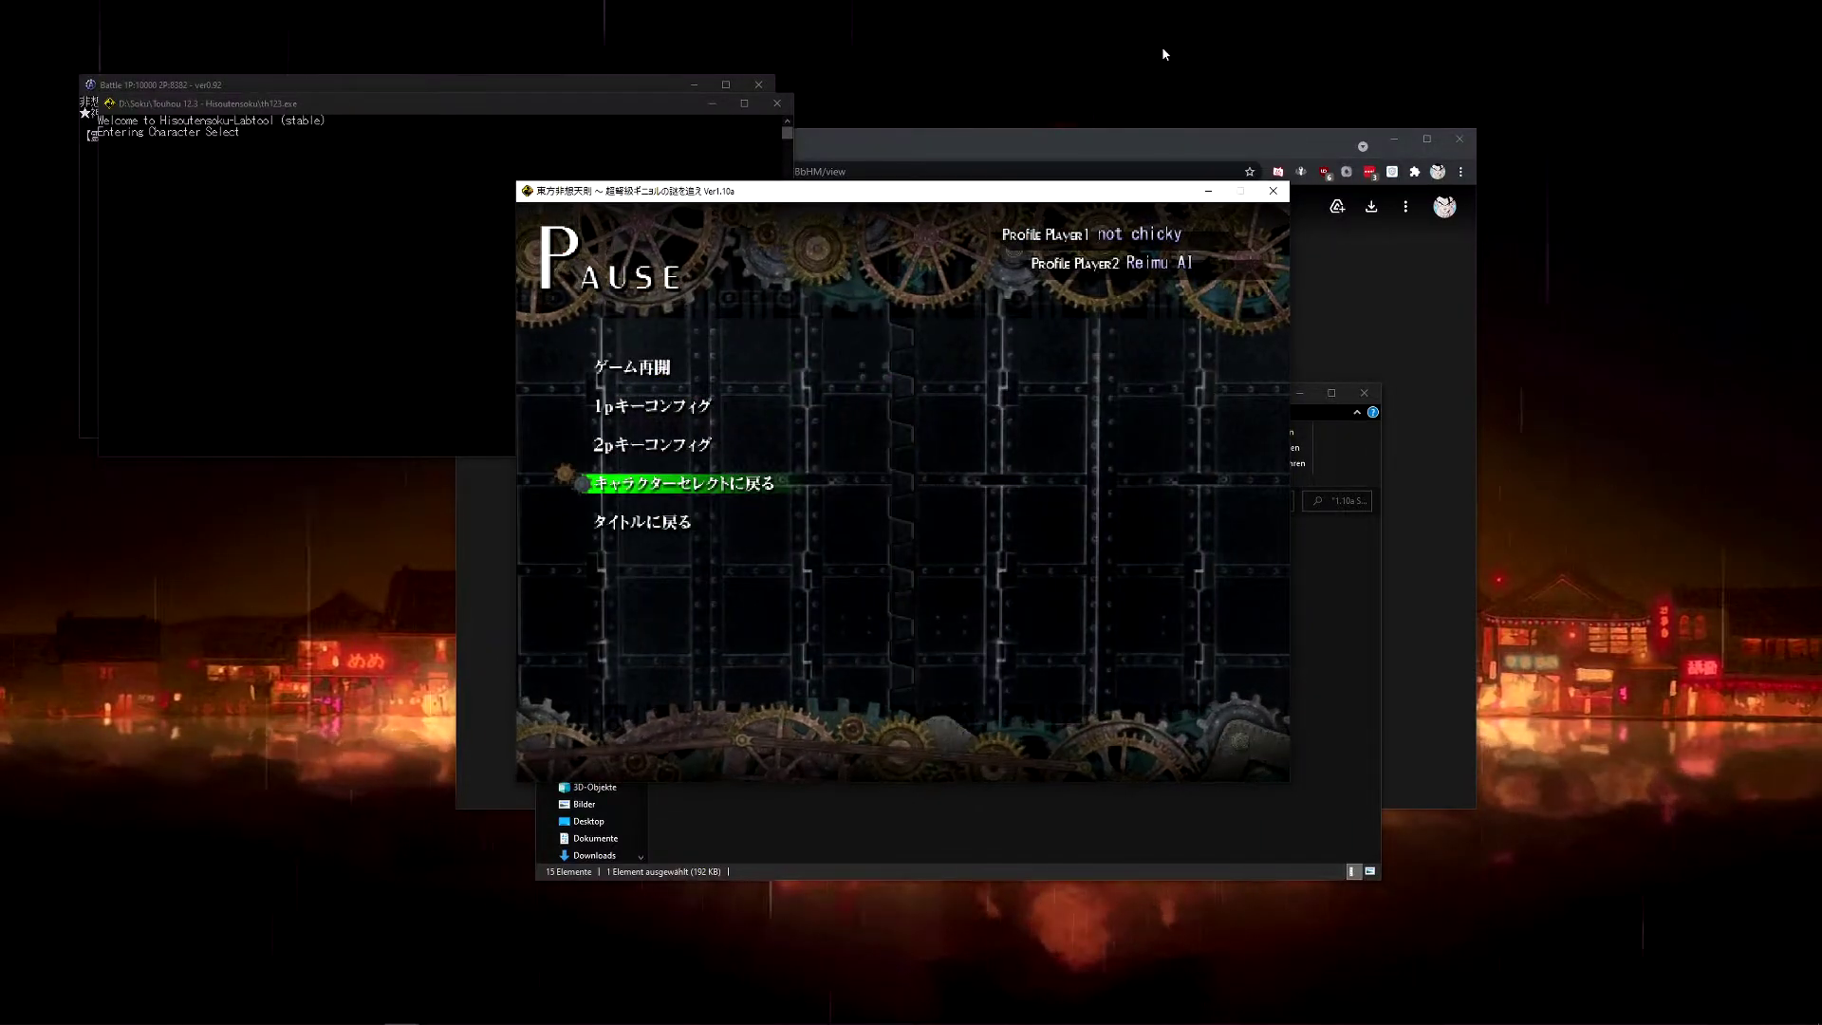
key("z")
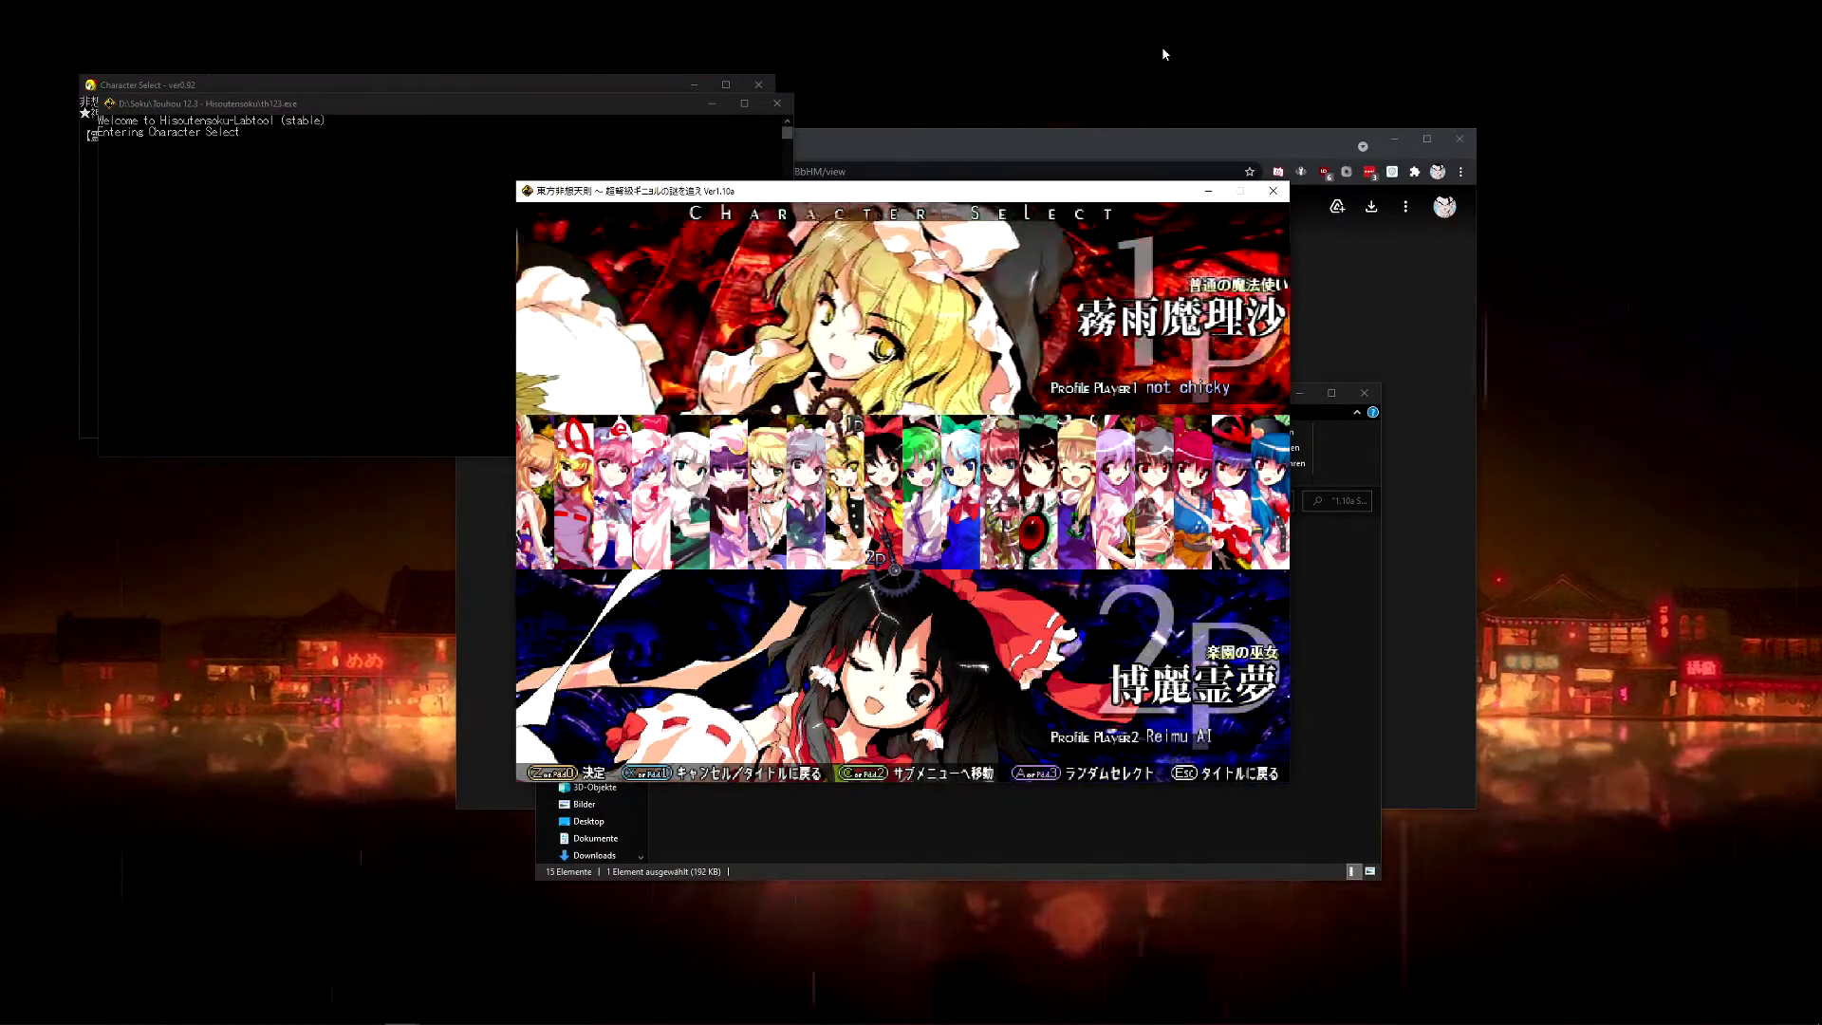
Step: Start a Marisa match against the Reimu AI, then pause and return to character select
key("z")
key("z")
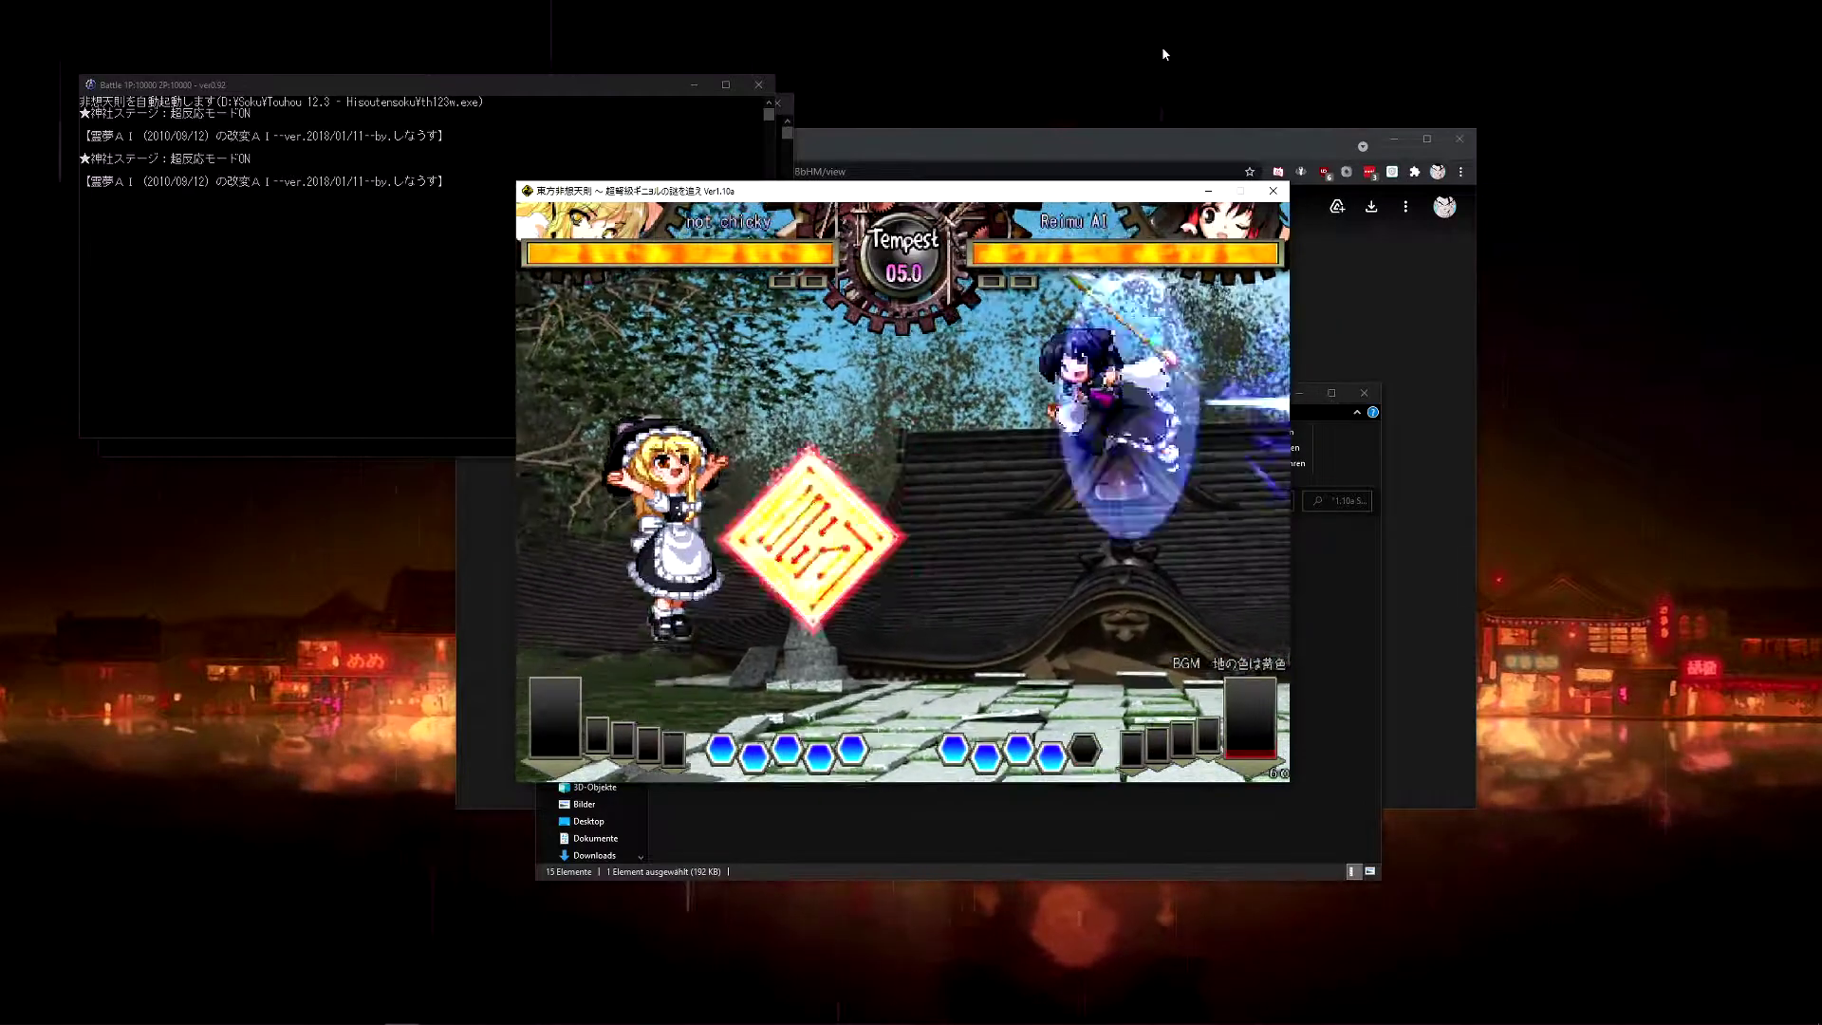
key("Escape")
key("Down")
key("Down")
key("Down")
key("z")
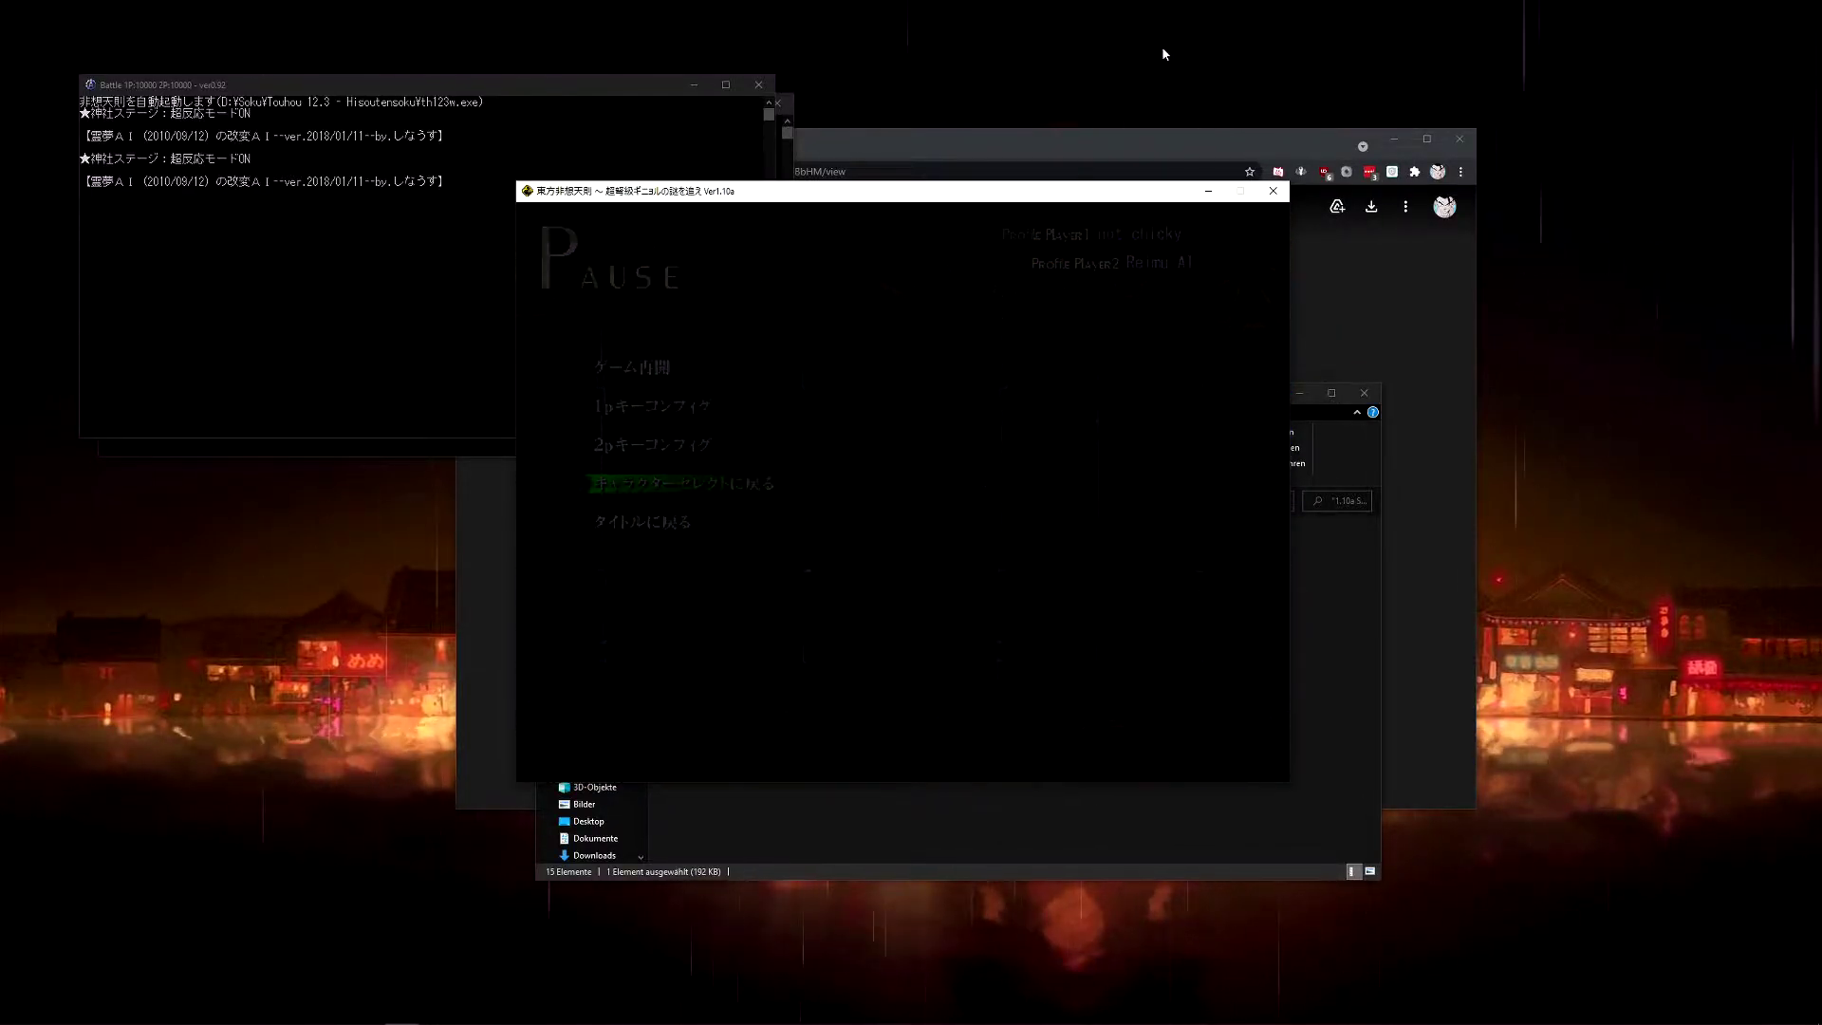
Step: Pick Reimu for both players, choose the 魔法の森 stage, and jump into round 1
key("z")
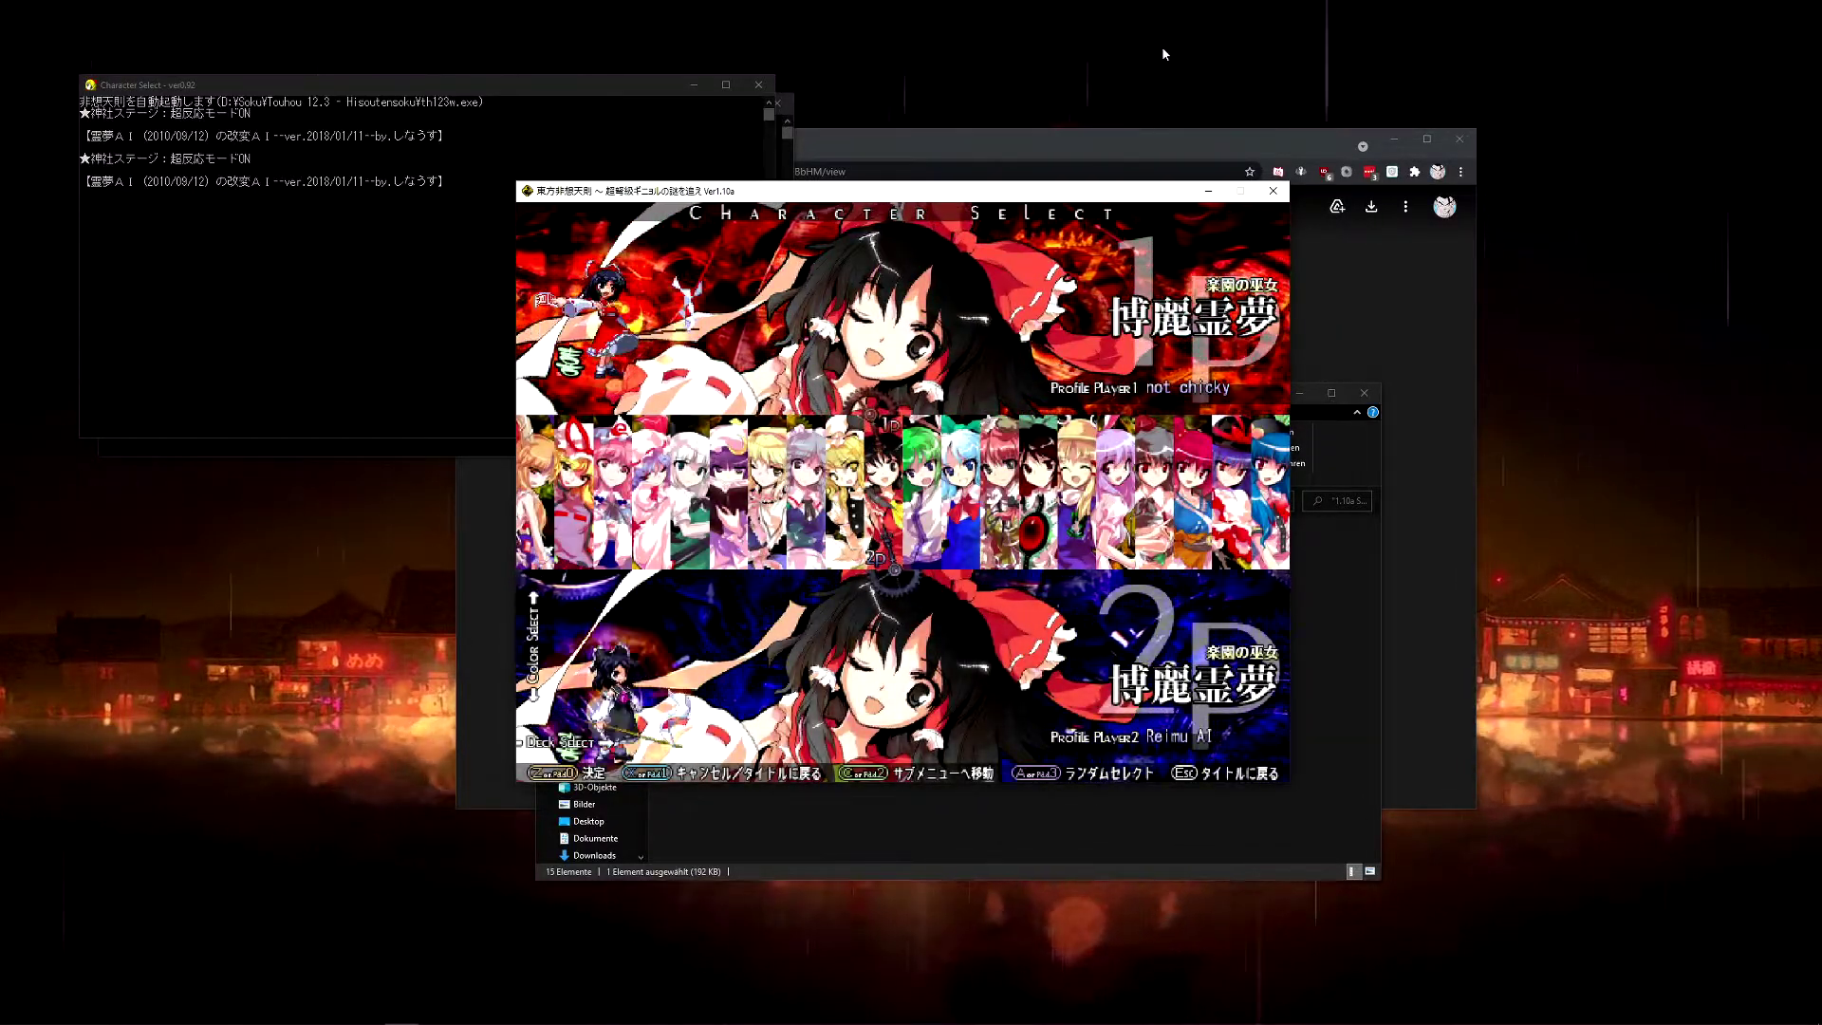
key("z")
key("Down")
key("z")
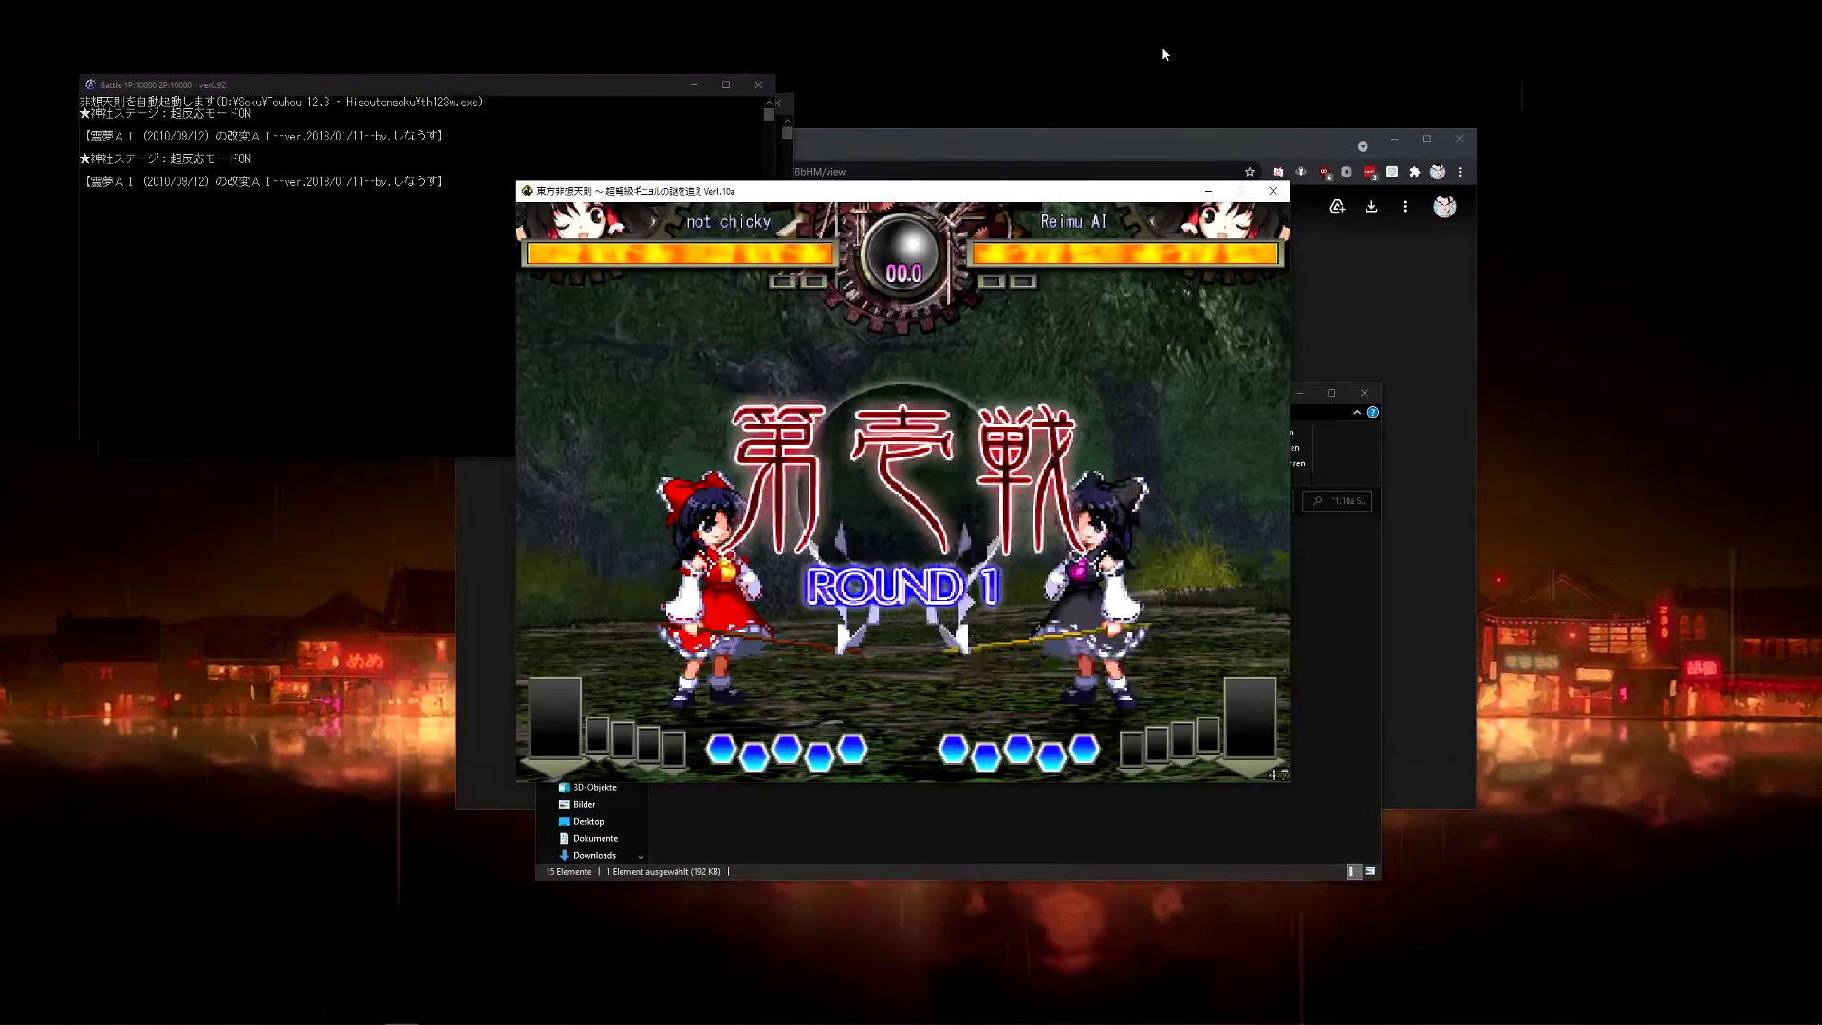
key("Up")
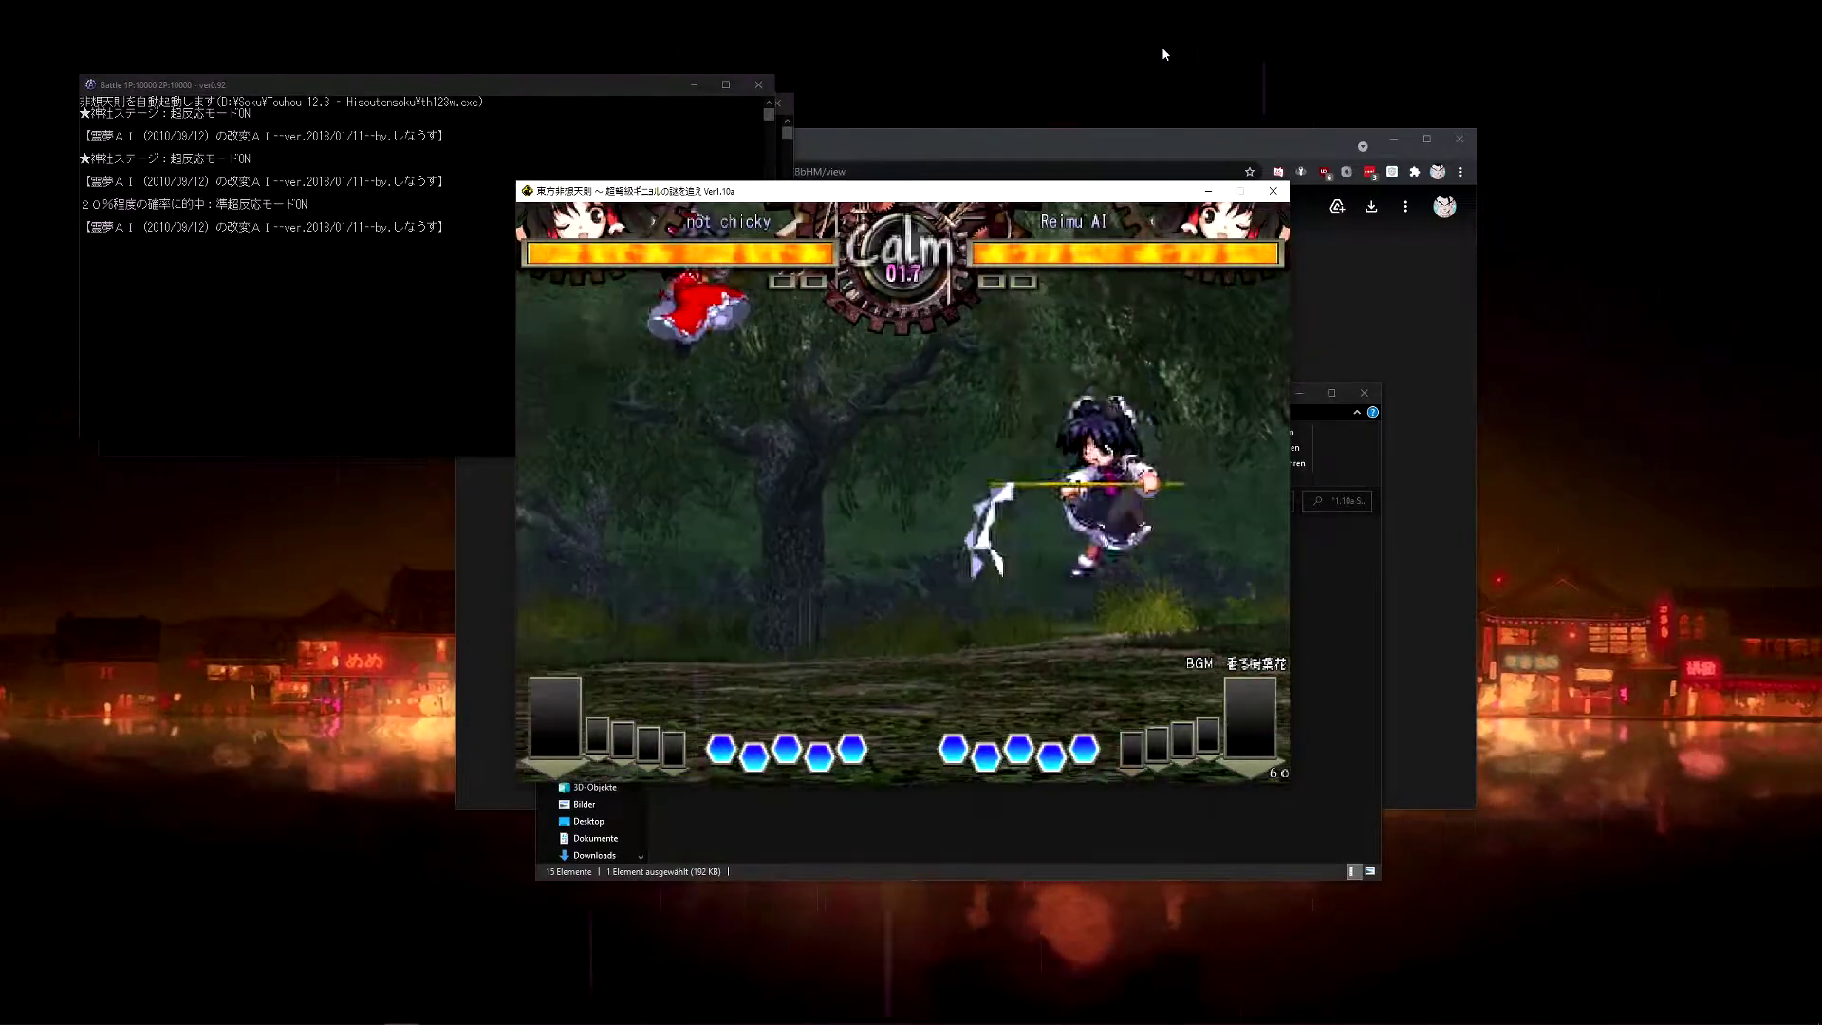